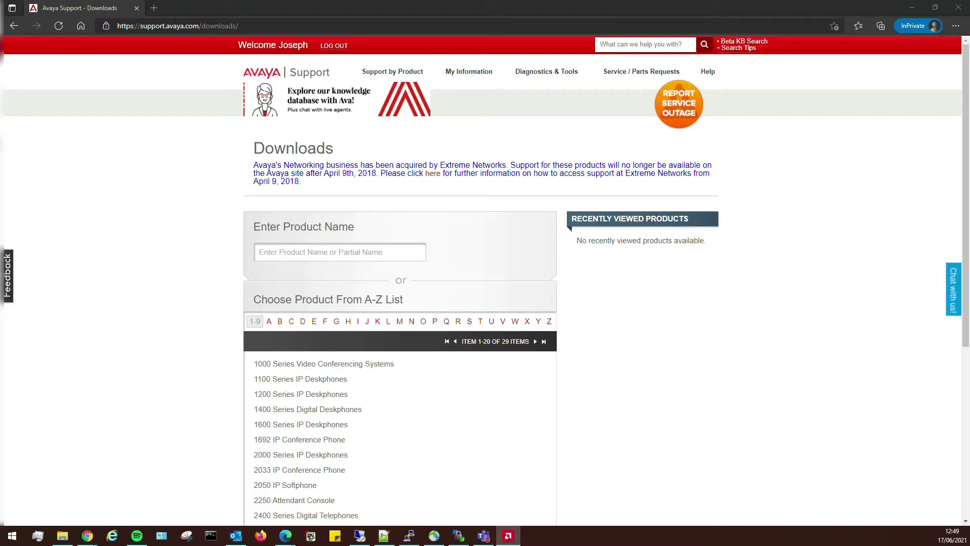
- Start searching for a product name on the Downloads page by entering 'ses'
{"action": "left_click", "coordinate": [331, 253]}
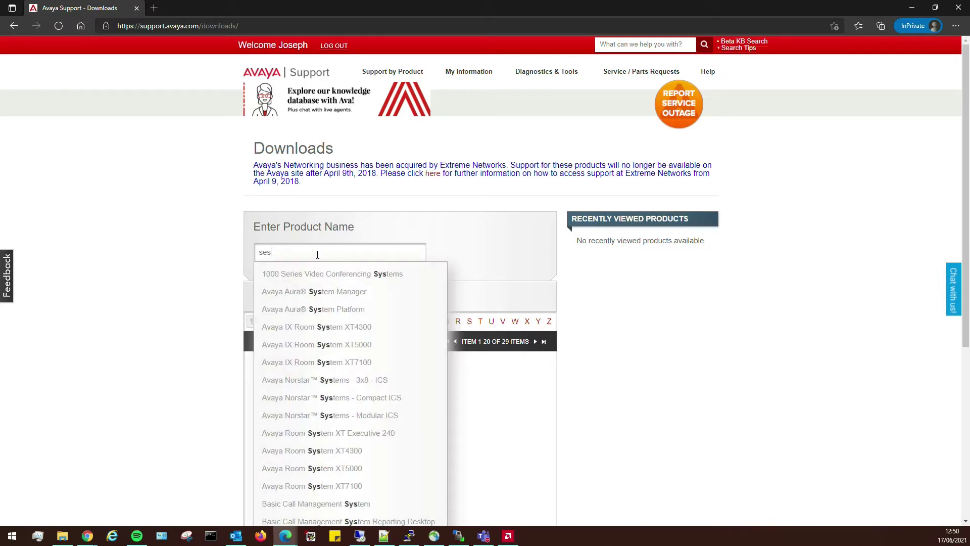
- Choose Avaya Aura® Session Manager, release 8.1.x, and sort the downloads by date
{"action": "left_click", "coordinate": [331, 290]}
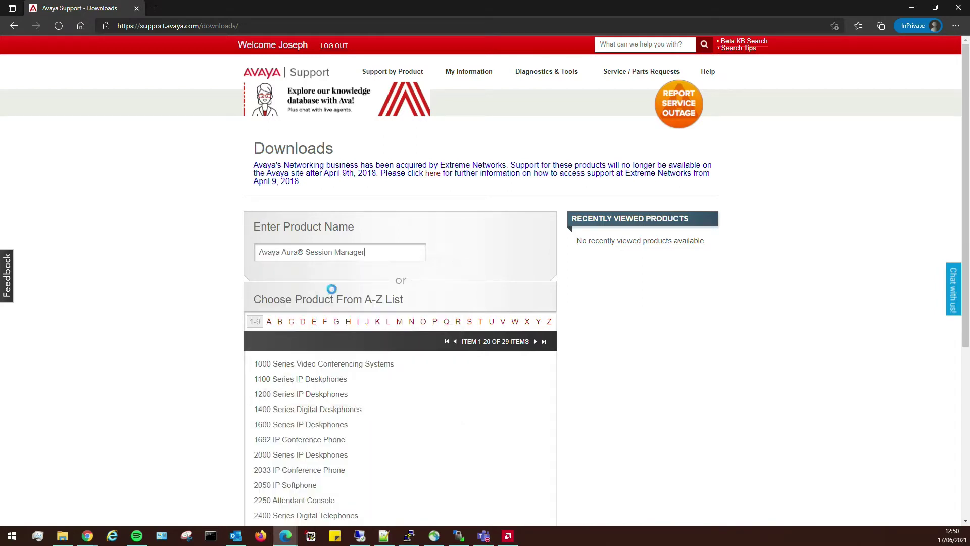
{"action": "left_click", "coordinate": [482, 253]}
{"action": "left_click", "coordinate": [474, 276]}
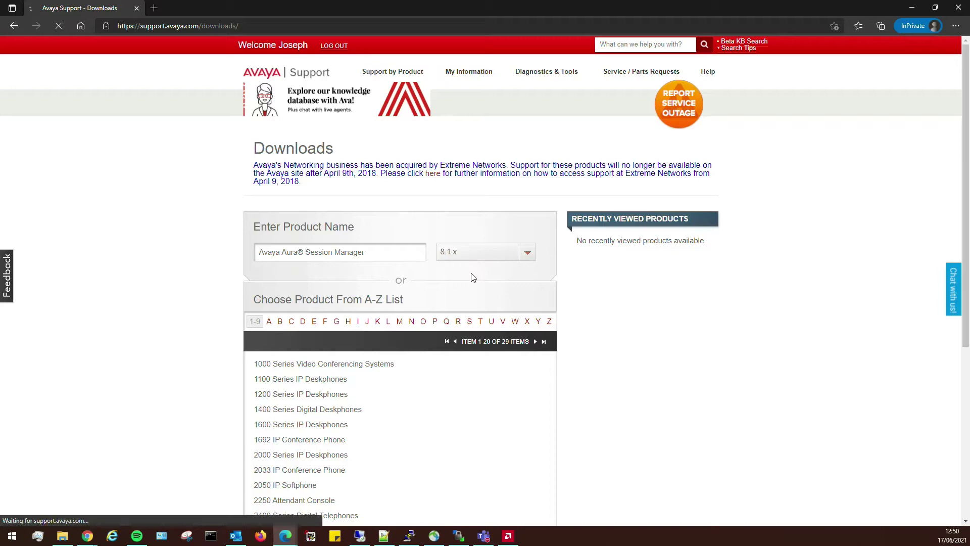
{"action": "scroll", "coordinate": [706, 360], "scroll_direction": "down", "scroll_amount": 2}
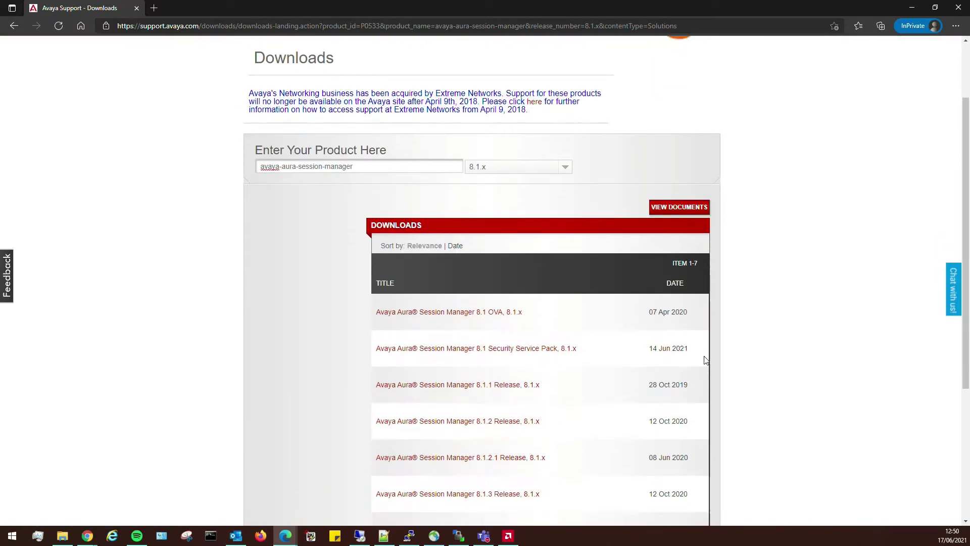
{"action": "scroll", "coordinate": [445, 328], "scroll_direction": "down", "scroll_amount": 2}
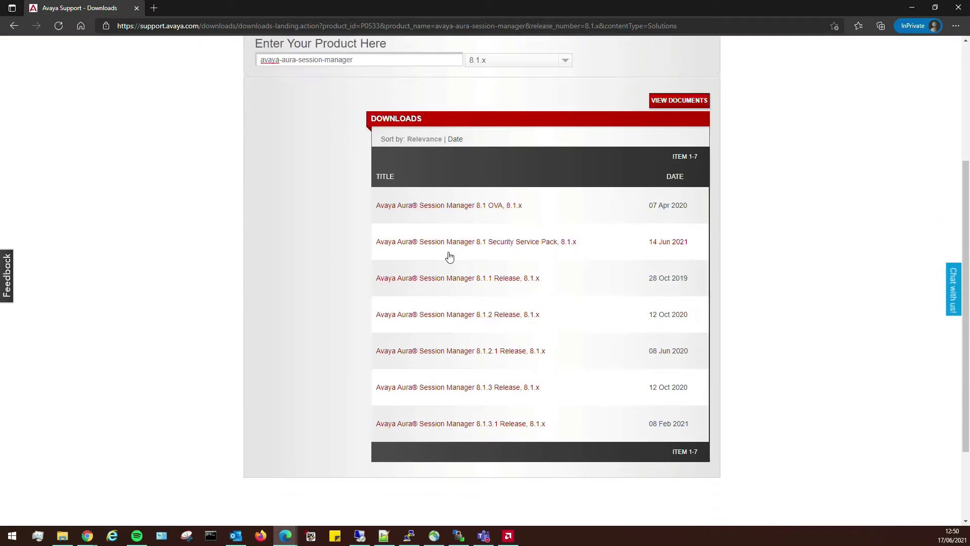
{"action": "left_click", "coordinate": [454, 139]}
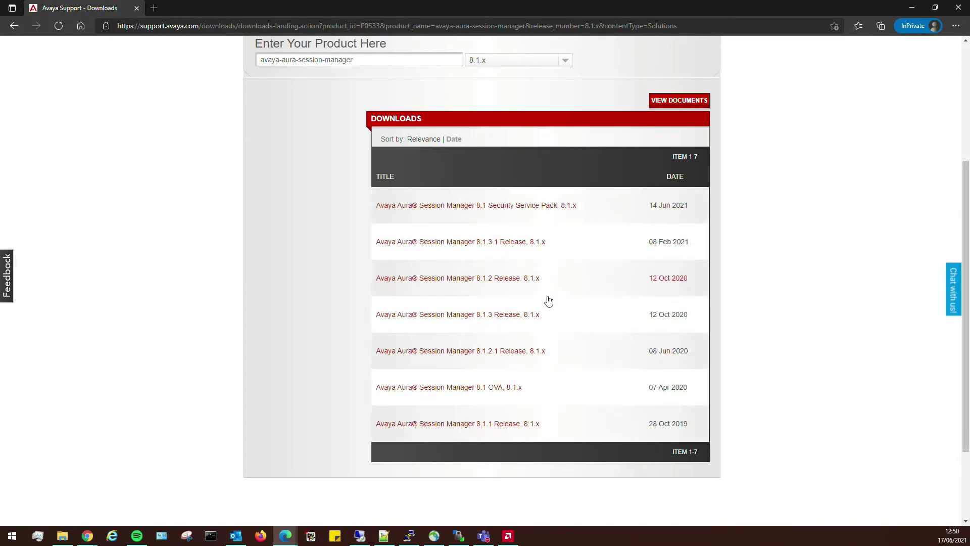
- Open the Session Manager 8.1.3.1 release page in a new tab
{"action": "right_click", "coordinate": [457, 246]}
{"action": "left_click", "coordinate": [485, 253]}
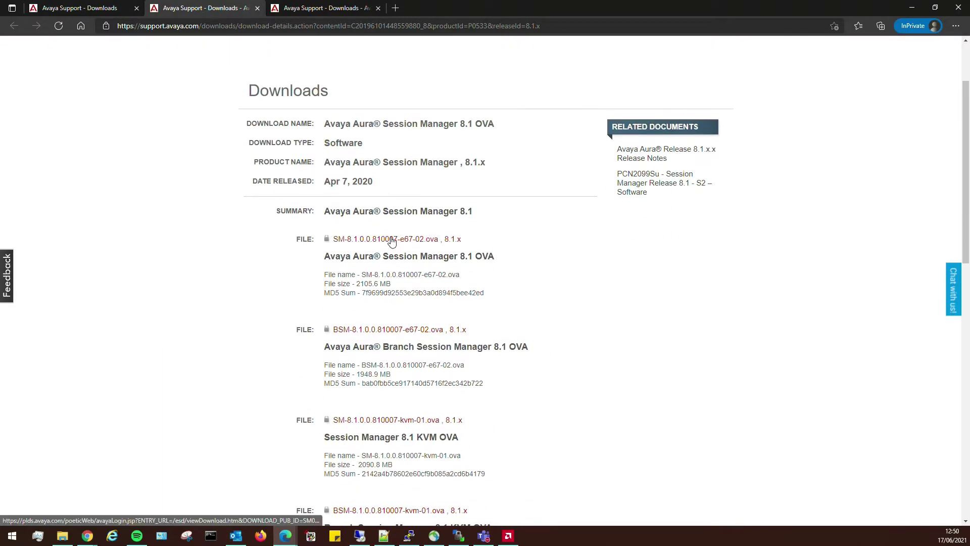
{"action": "scroll", "coordinate": [566, 319], "scroll_direction": "down", "scroll_amount": 4}
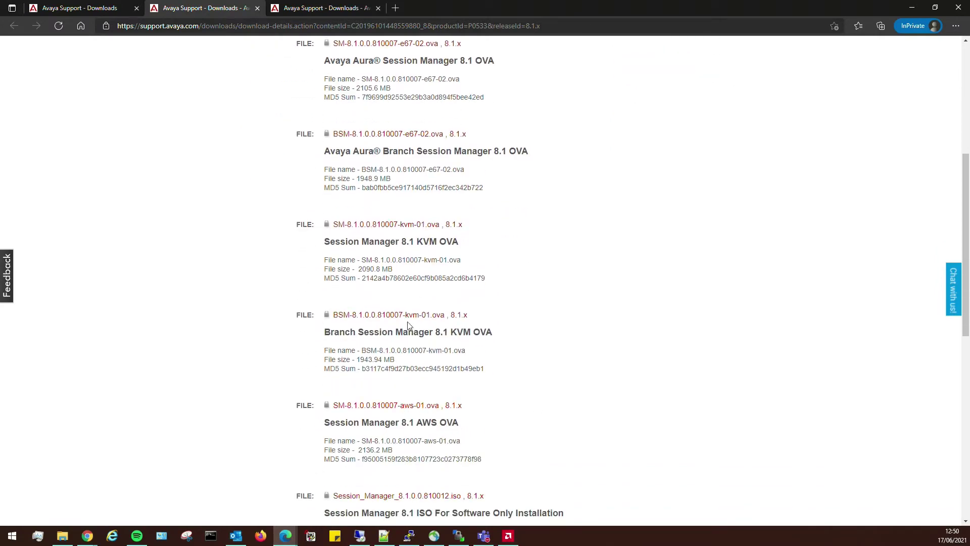
{"action": "scroll", "coordinate": [530, 349], "scroll_direction": "up", "scroll_amount": 4}
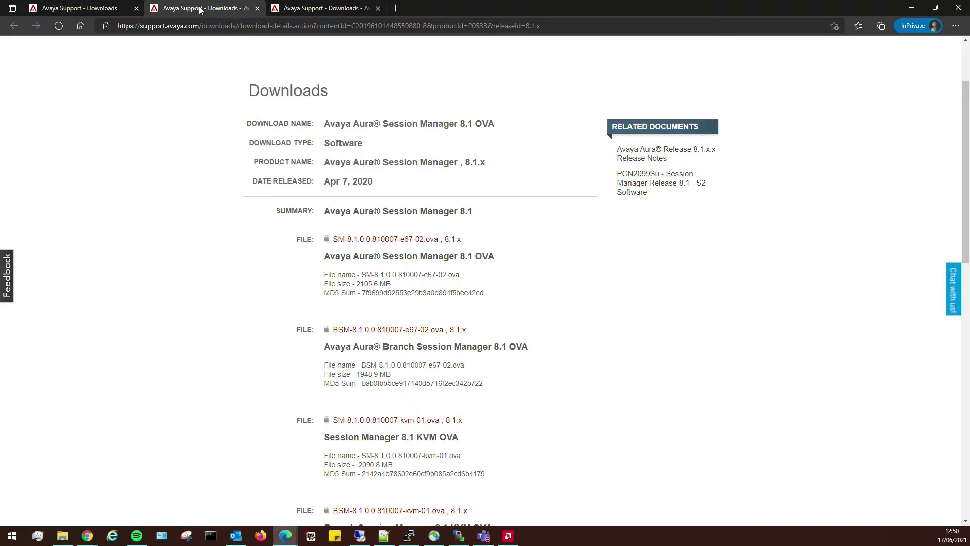
- Review the 8.1.x downloads list and 8.1.3.1 details tabs, then minimize the browser
{"action": "left_click", "coordinate": [81, 9]}
{"action": "left_click", "coordinate": [314, 9]}
{"action": "scroll", "coordinate": [575, 322], "scroll_direction": "down", "scroll_amount": 2}
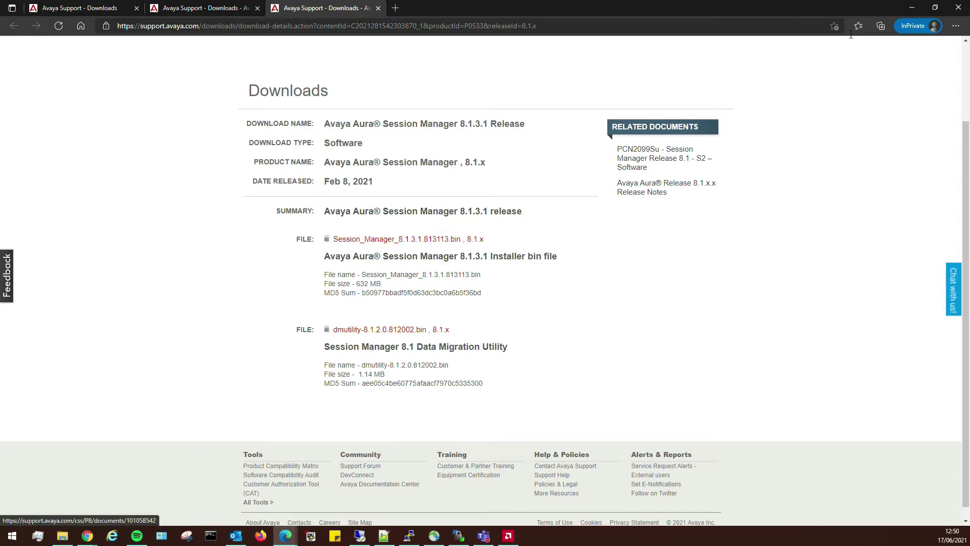
{"action": "left_click", "coordinate": [913, 11]}
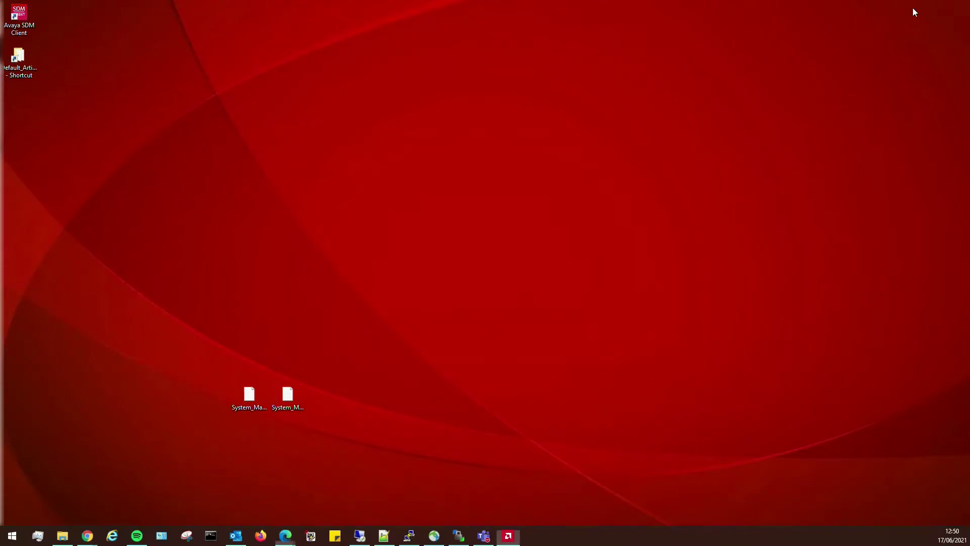
{"action": "double_click", "coordinate": [23, 61]}
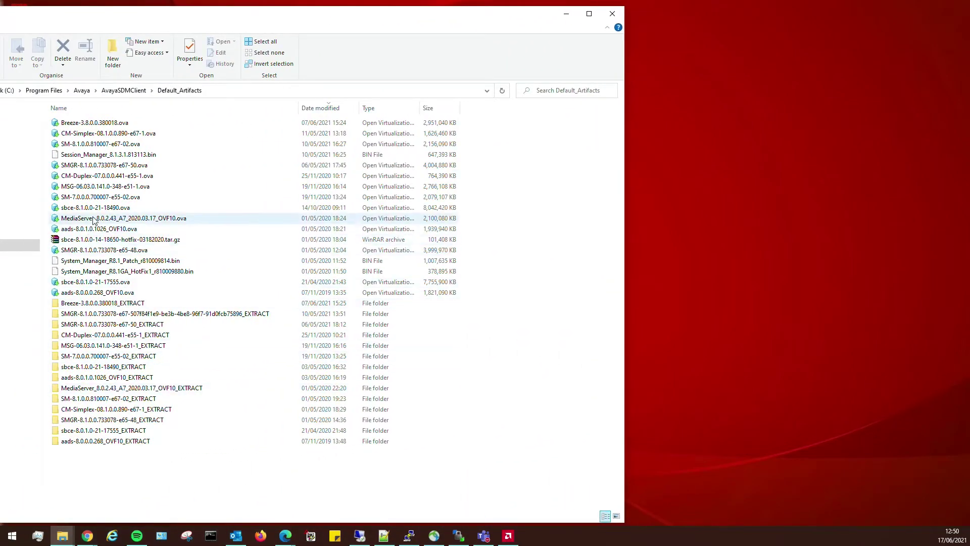
{"action": "left_click", "coordinate": [138, 157]}
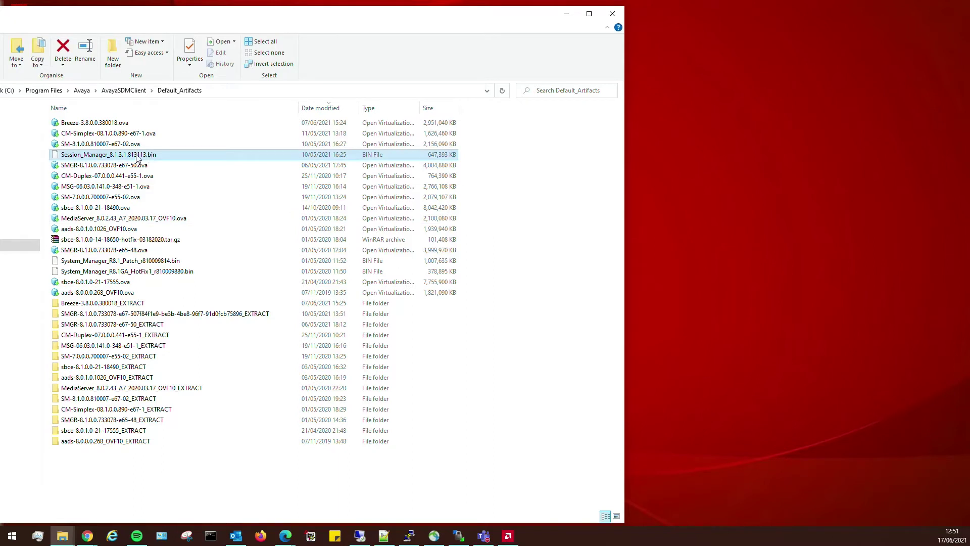
{"action": "left_click", "coordinate": [65, 148]}
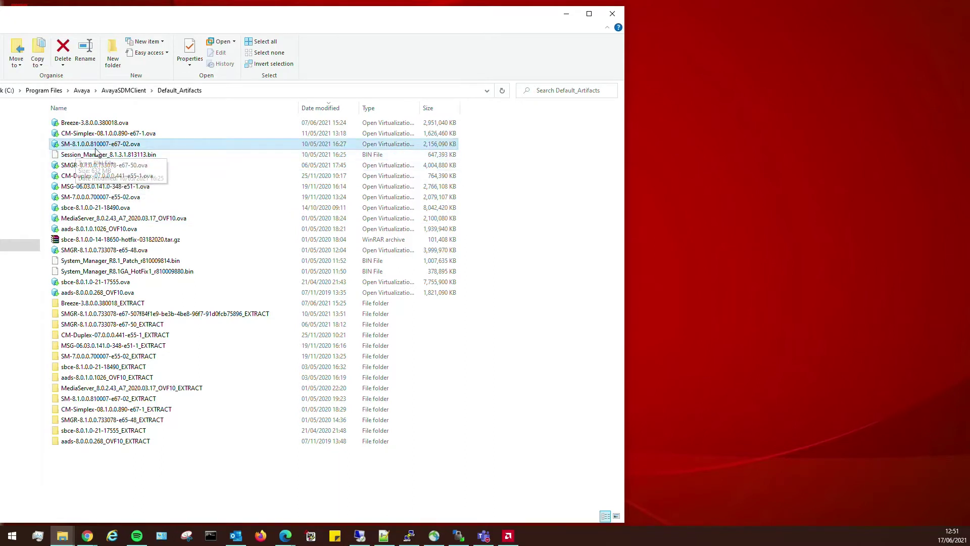
{"action": "left_click", "coordinate": [566, 15]}
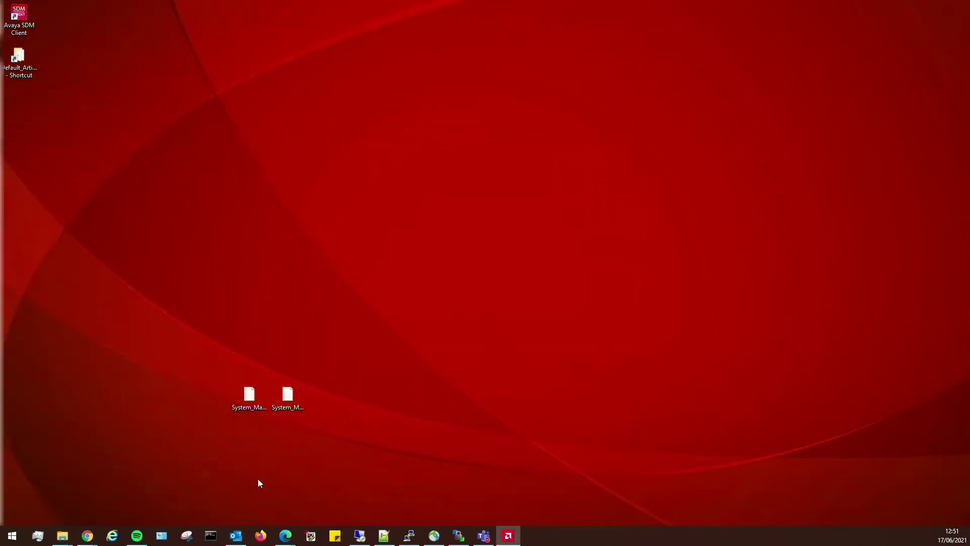
- Start a new deployment on Avaya Lab, Lab VMWare ESXI, datastore1, and continue to OVA details
{"action": "mouse_move", "coordinate": [289, 537]}
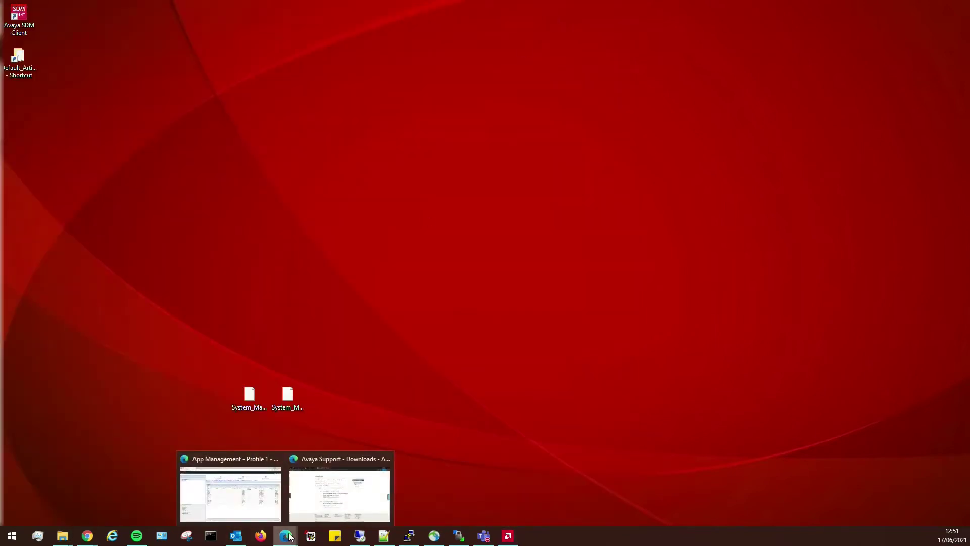
{"action": "left_click", "coordinate": [256, 500]}
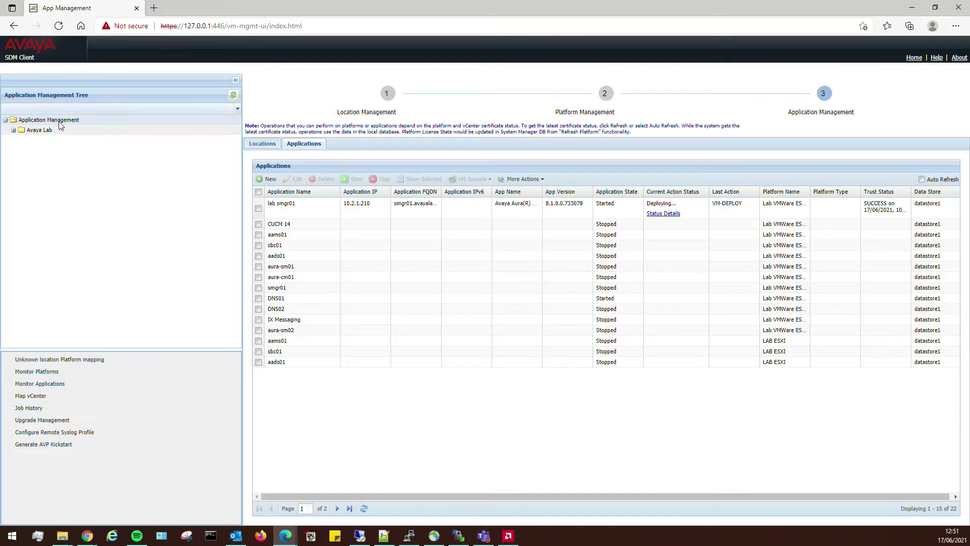
{"action": "left_click", "coordinate": [260, 182]}
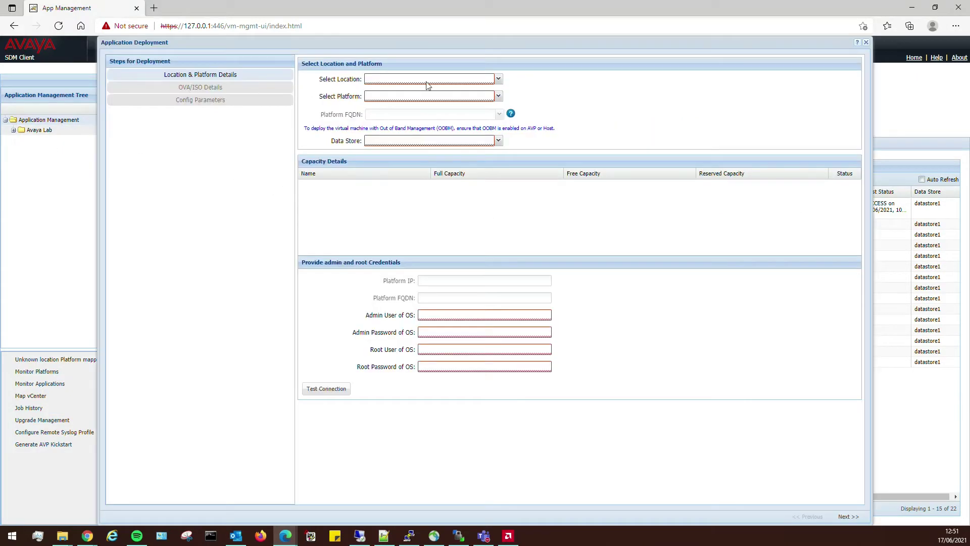
{"action": "left_click", "coordinate": [457, 81]}
{"action": "left_click", "coordinate": [411, 91]}
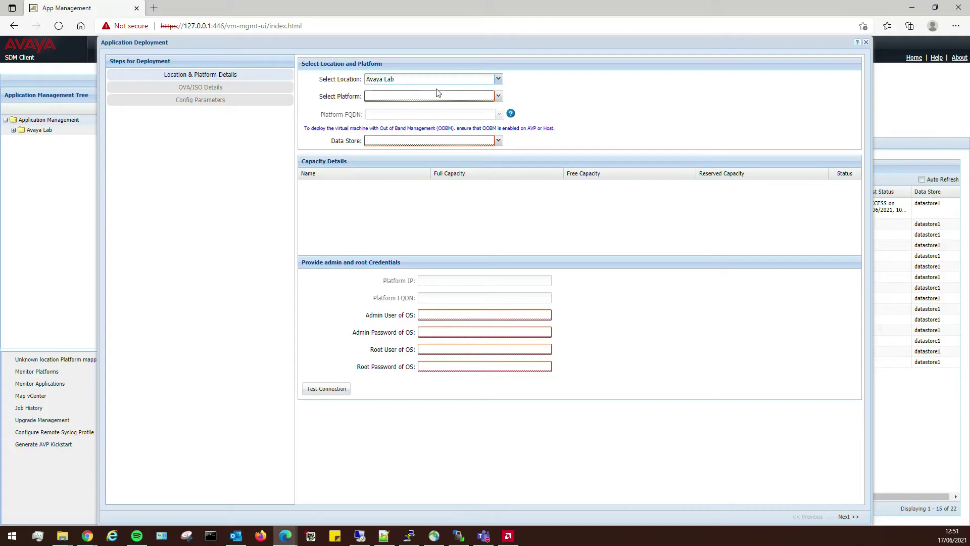
{"action": "left_click", "coordinate": [390, 96]}
{"action": "left_click", "coordinate": [389, 107]}
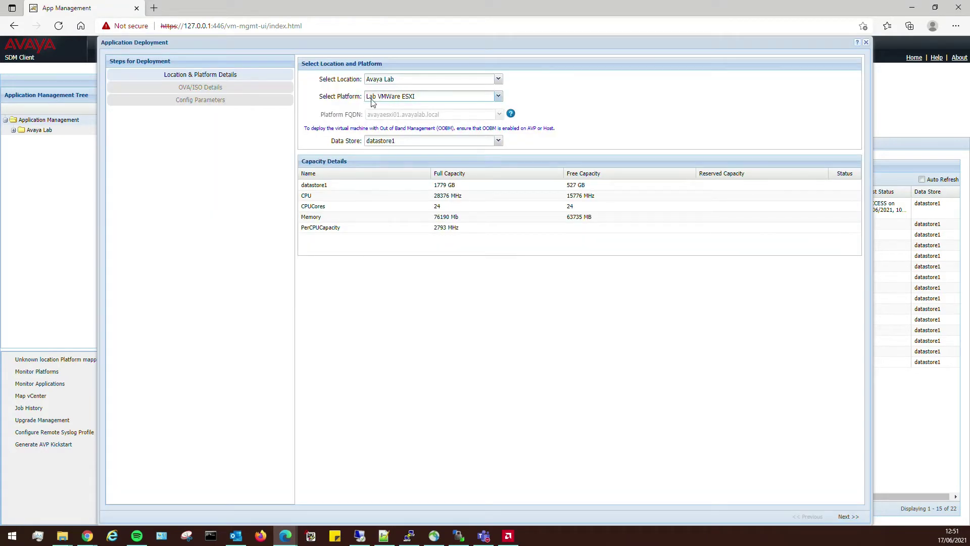
{"action": "left_click", "coordinate": [404, 140]}
{"action": "left_click", "coordinate": [404, 152]}
{"action": "left_click", "coordinate": [846, 517]}
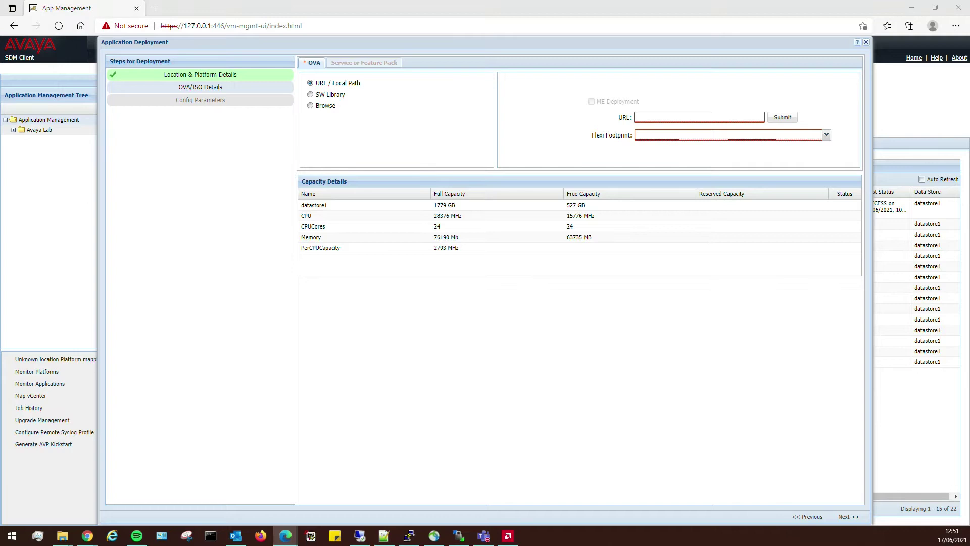
- Use SW Library file SM-8.1.0.0.810007-e67-02.ova with footprint SM Profile 1 Max Devices 2,000
{"action": "left_click", "coordinate": [331, 96]}
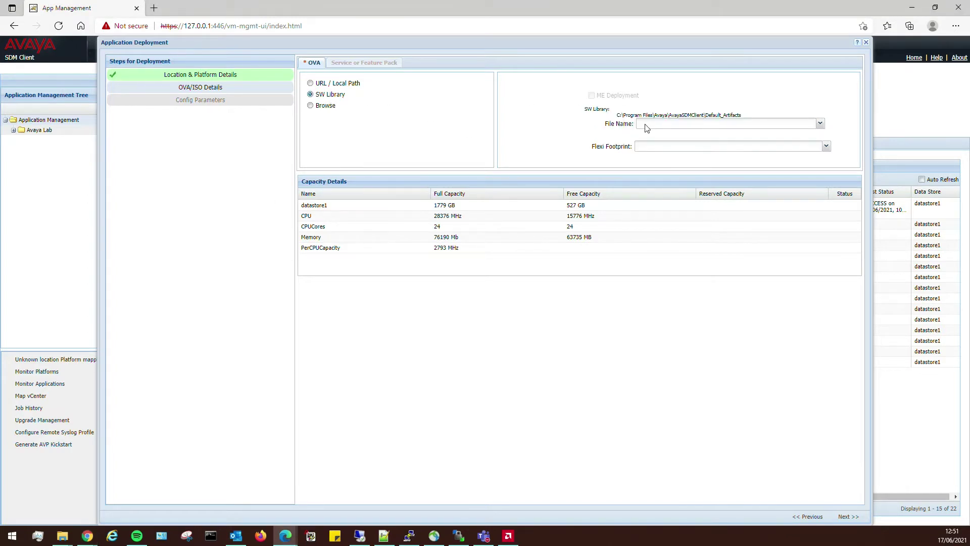
{"action": "left_click", "coordinate": [664, 127]}
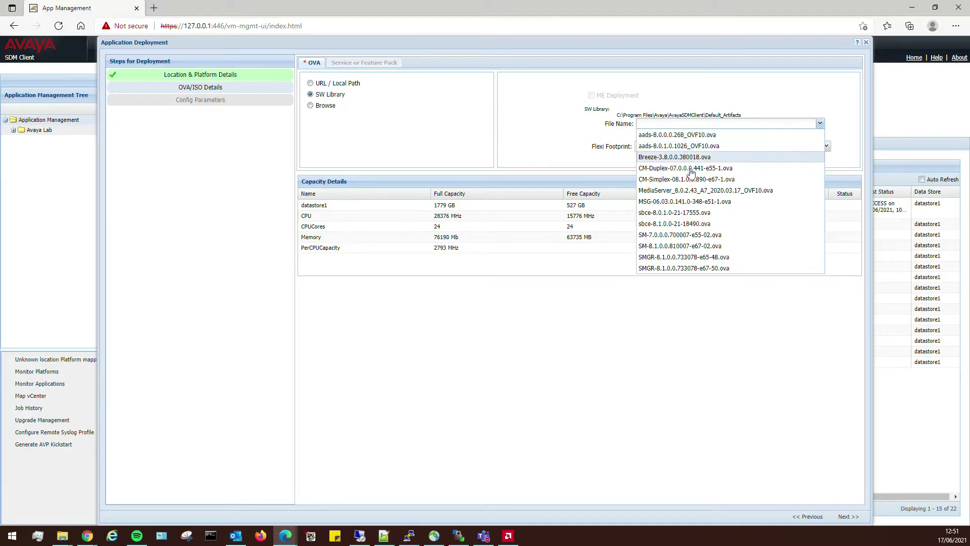
{"action": "left_click", "coordinate": [661, 247]}
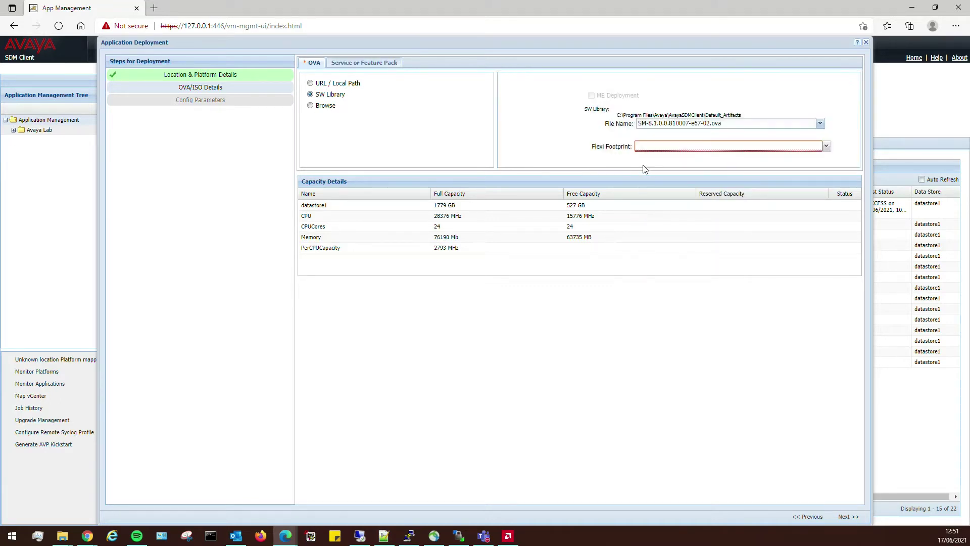
{"action": "left_click", "coordinate": [749, 148]}
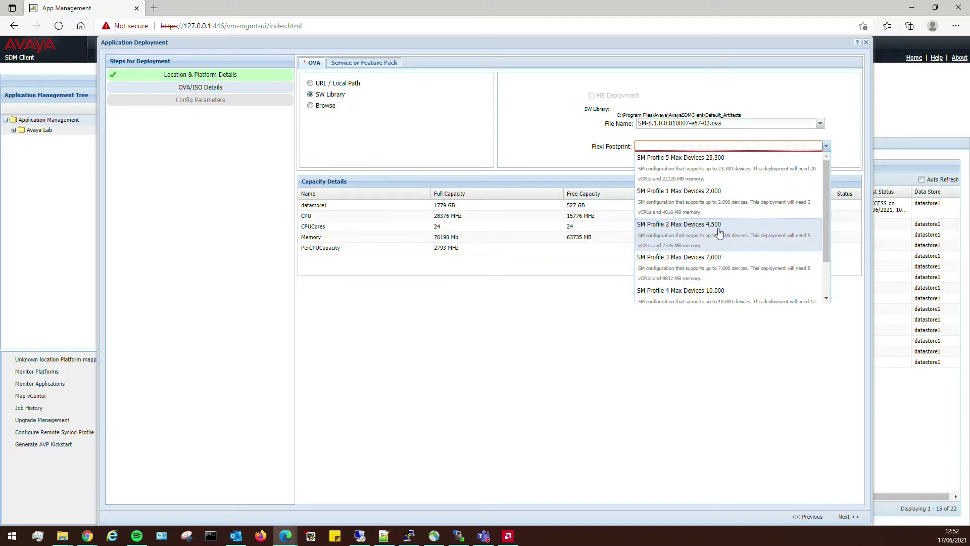
{"action": "left_click", "coordinate": [701, 197]}
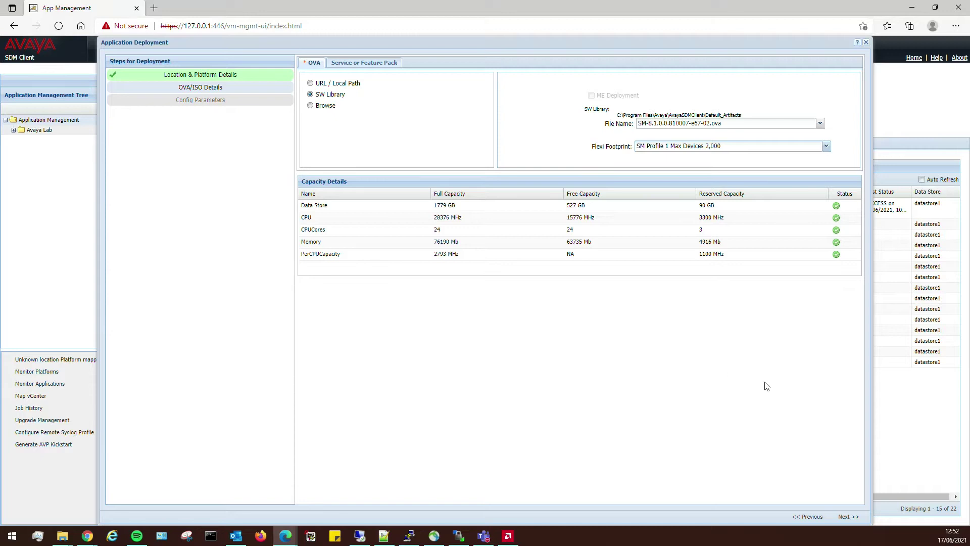
- Enter name Lab SM01, hostname labsm01, domain avayalab.local, IPv4 10.2.1.215 and the gateway
{"action": "left_click", "coordinate": [851, 515]}
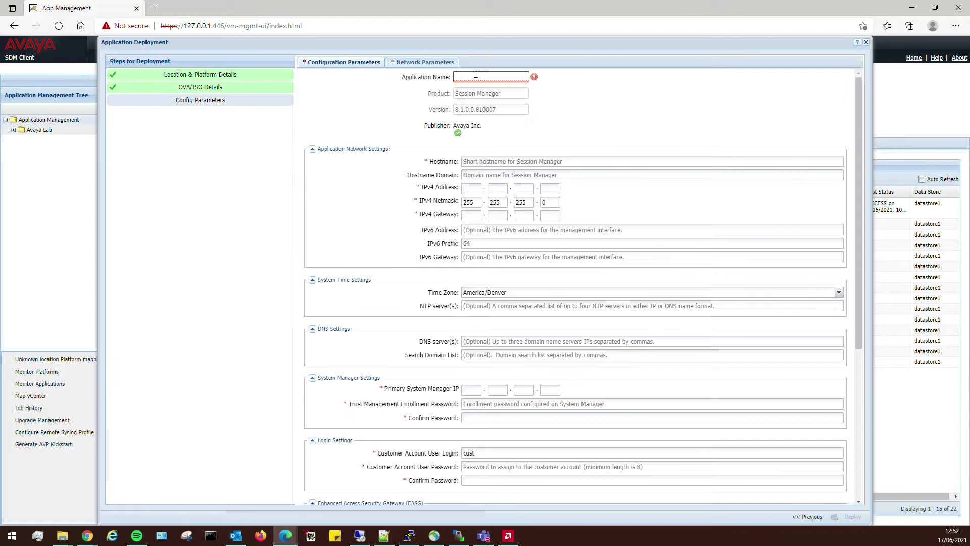
{"action": "type", "text": "Lab SM01"}
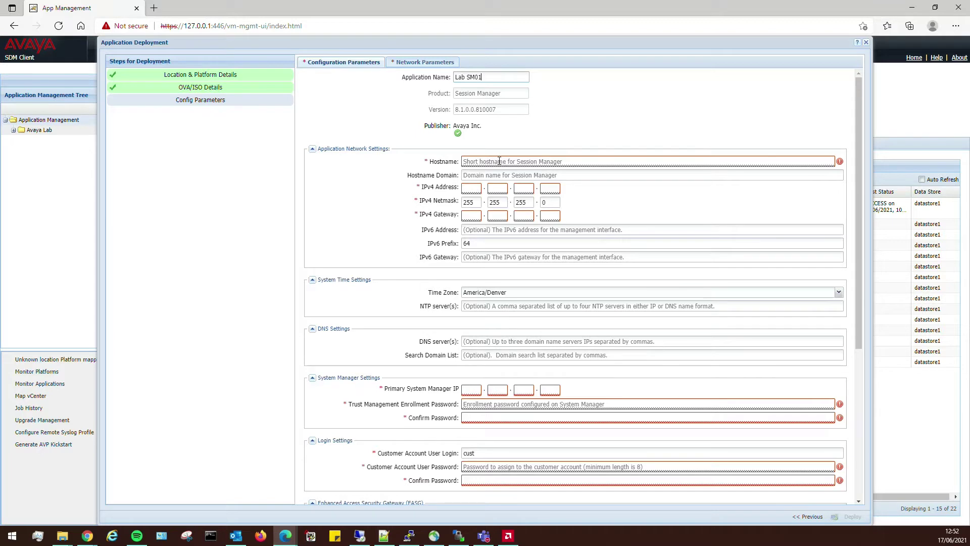
{"action": "left_click", "coordinate": [499, 161]}
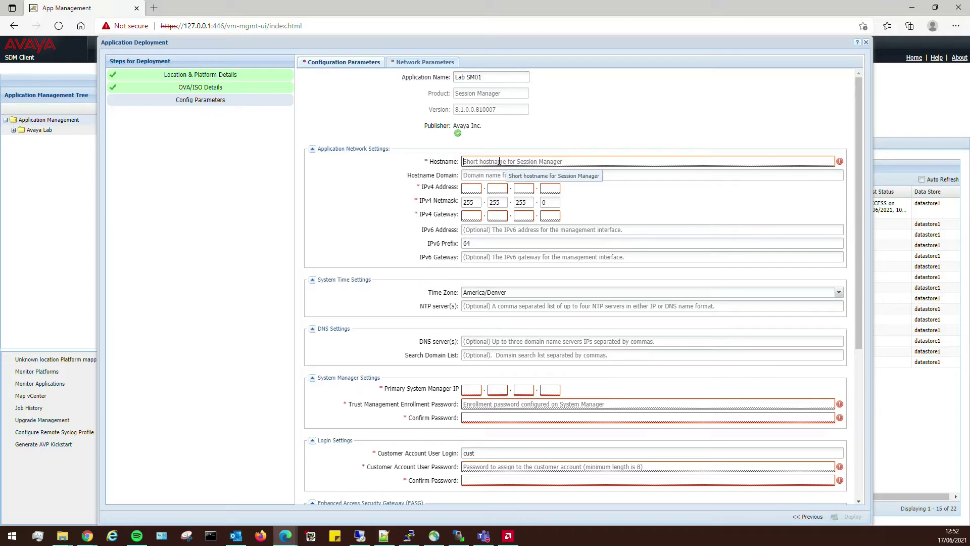
{"action": "type", "text": "labsm01.avaya"}
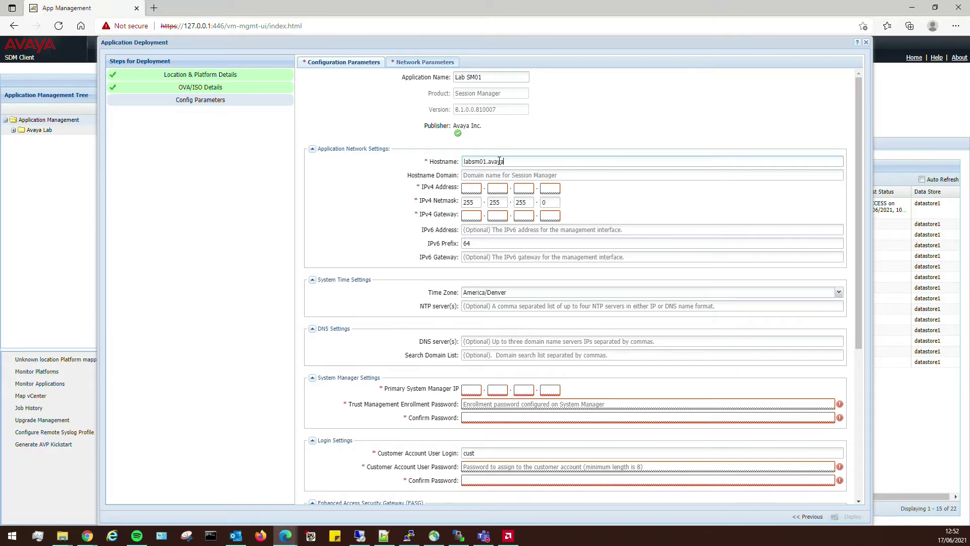
{"action": "key", "text": "Tab"}
{"action": "type", "text": "ava"}
{"action": "key", "text": "Tab"}
{"action": "type", "text": "10"}
{"action": "key", "text": "Tab"}
{"action": "type", "text": "2"}
{"action": "key", "text": "Tab"}
{"action": "type", "text": "1"}
{"action": "key", "text": "Tab"}
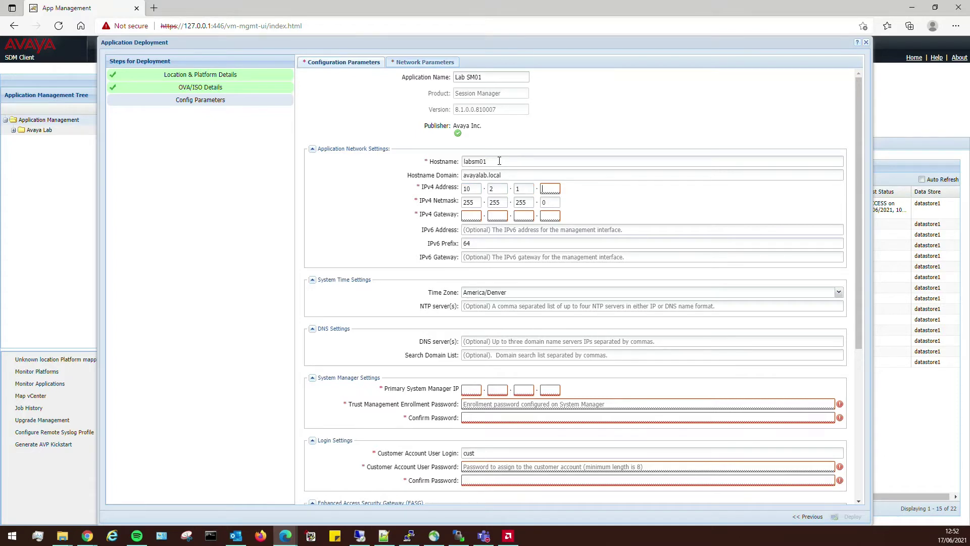
{"action": "type", "text": "215"}
{"action": "key", "text": "Tab"}
{"action": "key", "text": "Tab"}
{"action": "key", "text": "Tab"}
{"action": "key", "text": "Tab"}
{"action": "key", "text": "Tab"}
{"action": "type", "text": "10.2"}
{"action": "key", "text": "Tab"}
{"action": "type", "text": "1"}
{"action": "key", "text": "Tab"}
{"action": "type", "text": "1"}
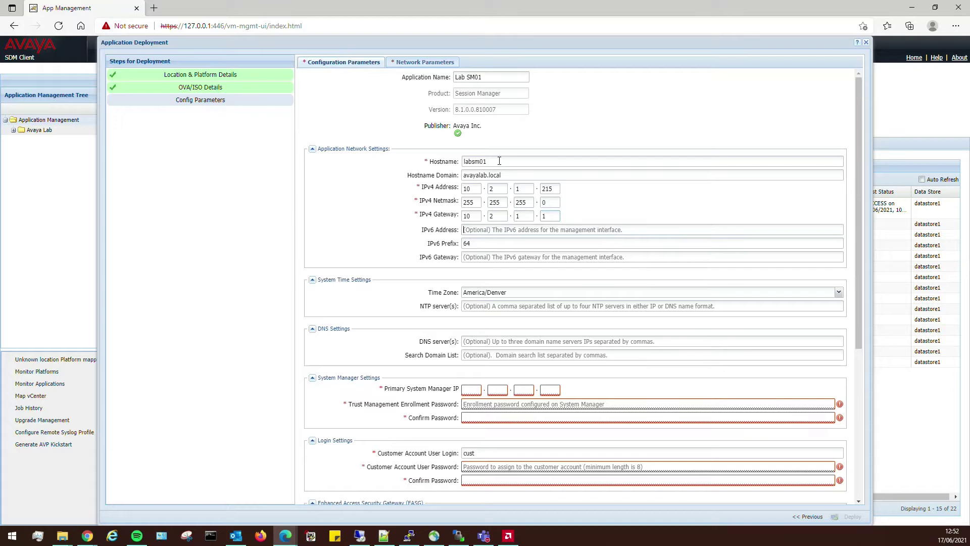
{"action": "key", "text": "Tab"}
{"action": "key", "text": "Tab"}
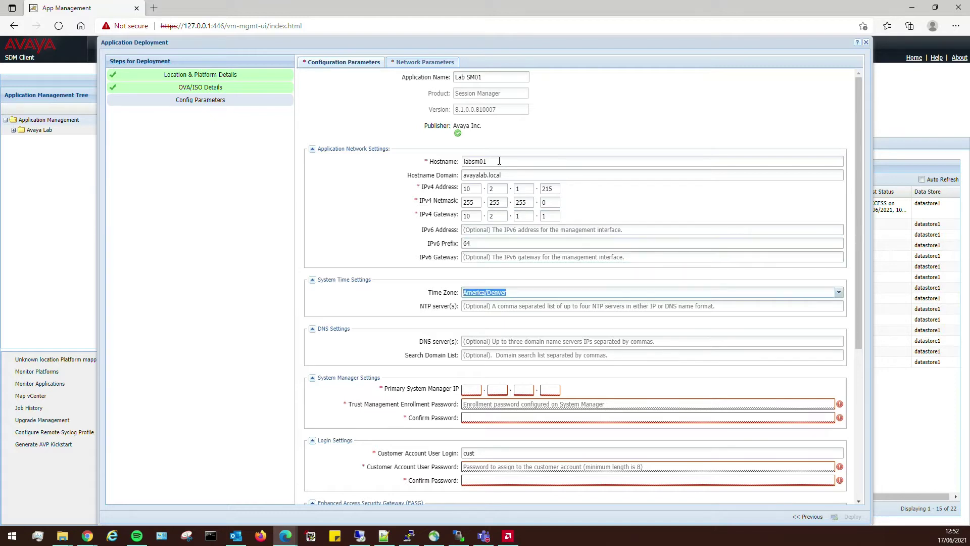
- Set the time zone to Europe/London
{"action": "left_click", "coordinate": [838, 293]}
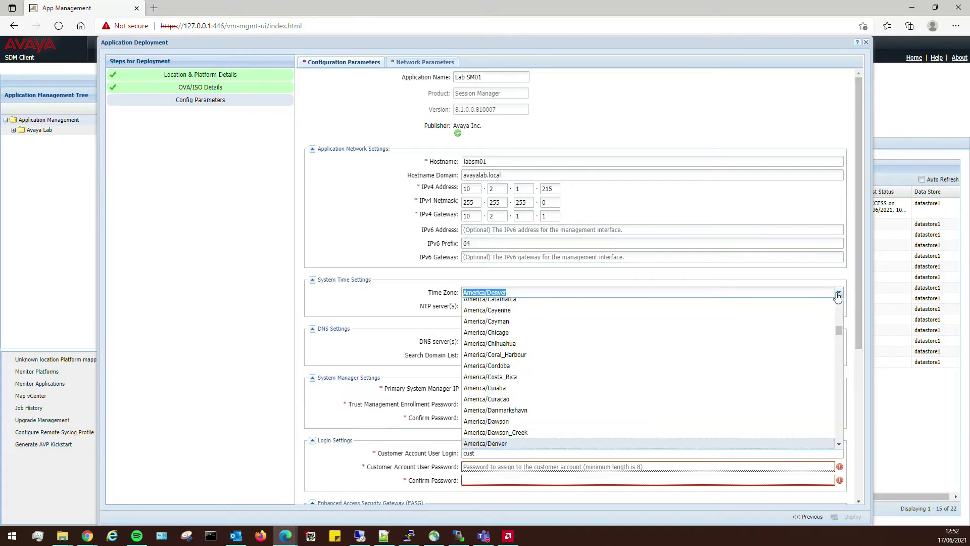
{"action": "scroll", "coordinate": [622, 397], "scroll_direction": "down", "scroll_amount": 12}
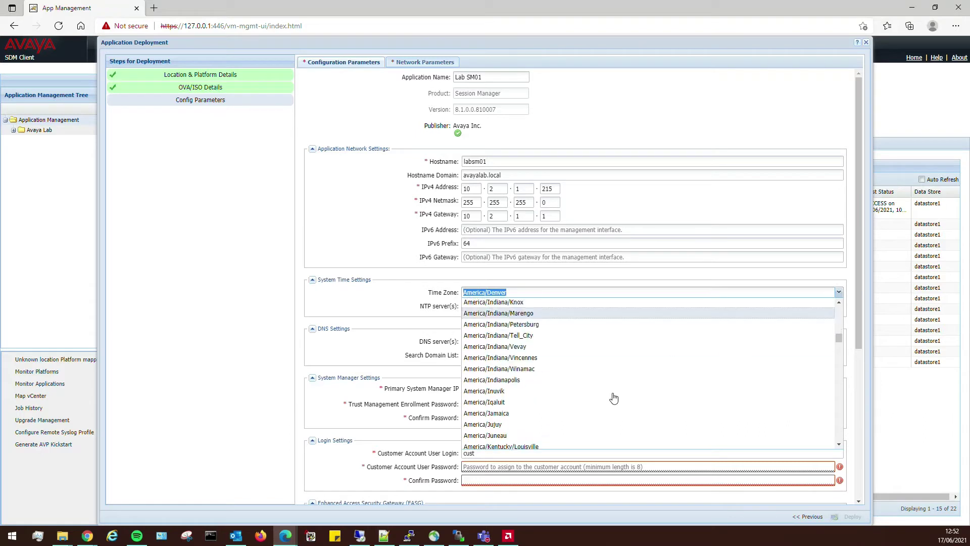
{"action": "scroll", "coordinate": [614, 397], "scroll_direction": "down", "scroll_amount": 15}
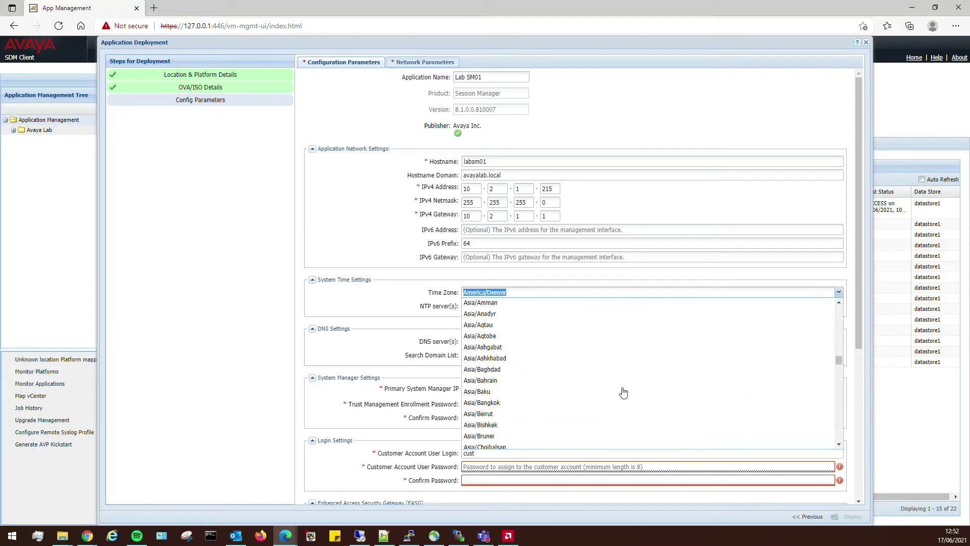
{"action": "scroll", "coordinate": [623, 393], "scroll_direction": "down", "scroll_amount": 20}
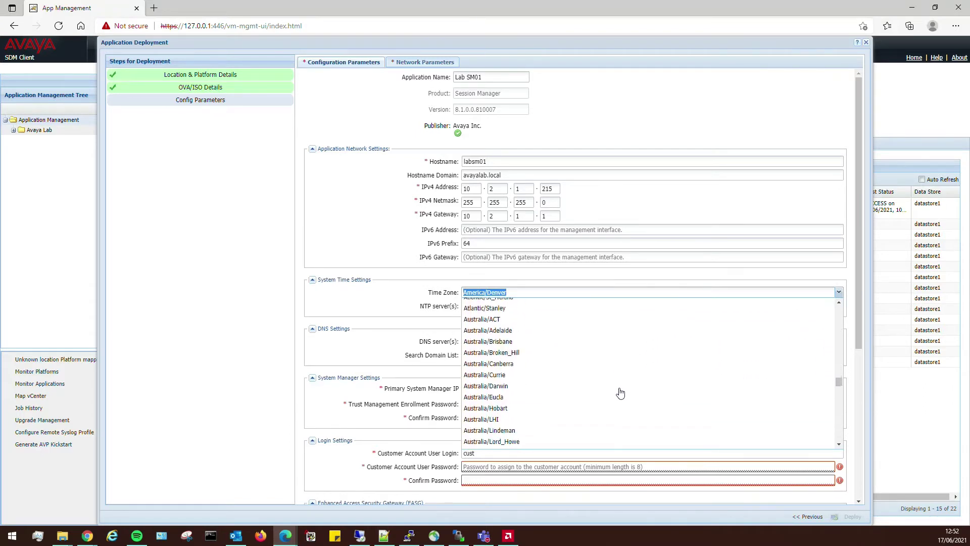
{"action": "scroll", "coordinate": [620, 393], "scroll_direction": "down", "scroll_amount": 20}
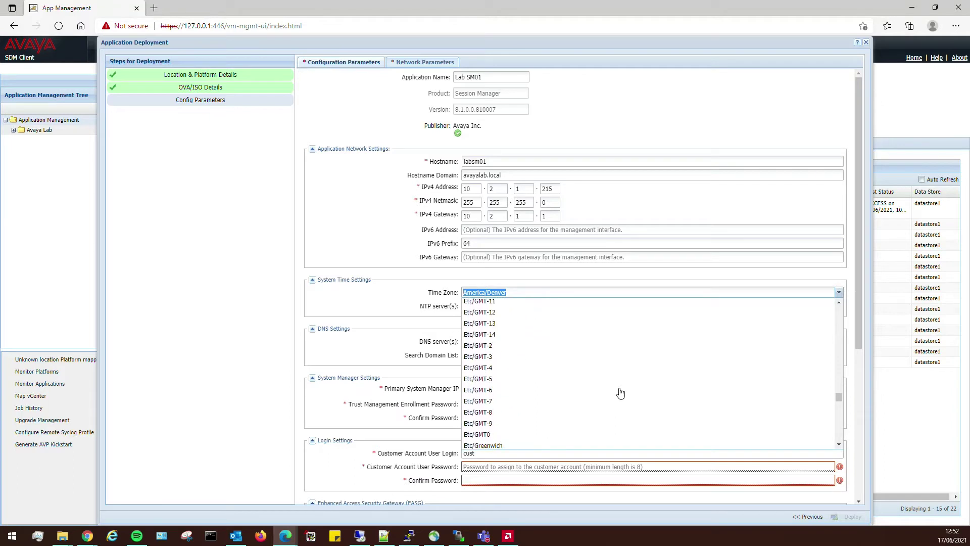
{"action": "scroll", "coordinate": [621, 393], "scroll_direction": "down", "scroll_amount": 10}
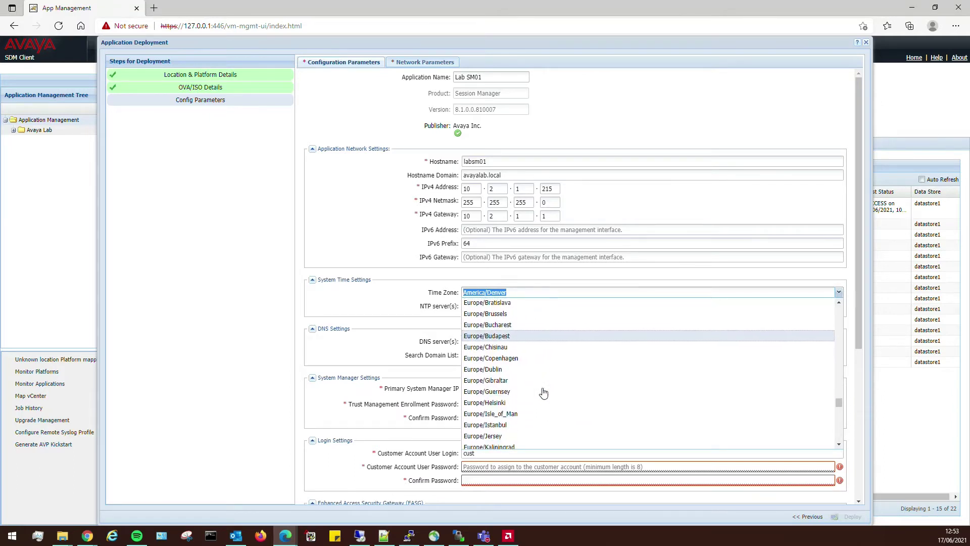
{"action": "scroll", "coordinate": [543, 394], "scroll_direction": "down", "scroll_amount": 2}
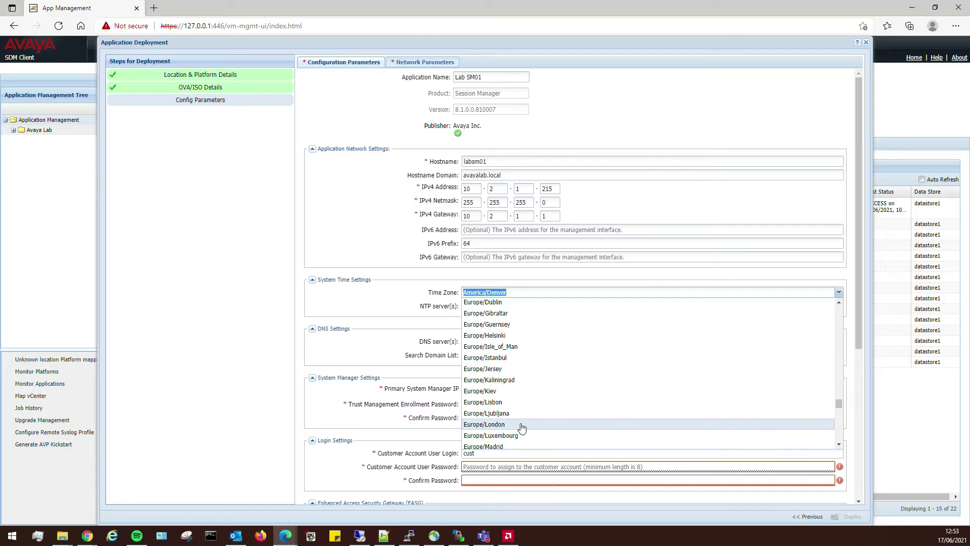
{"action": "left_click", "coordinate": [522, 424]}
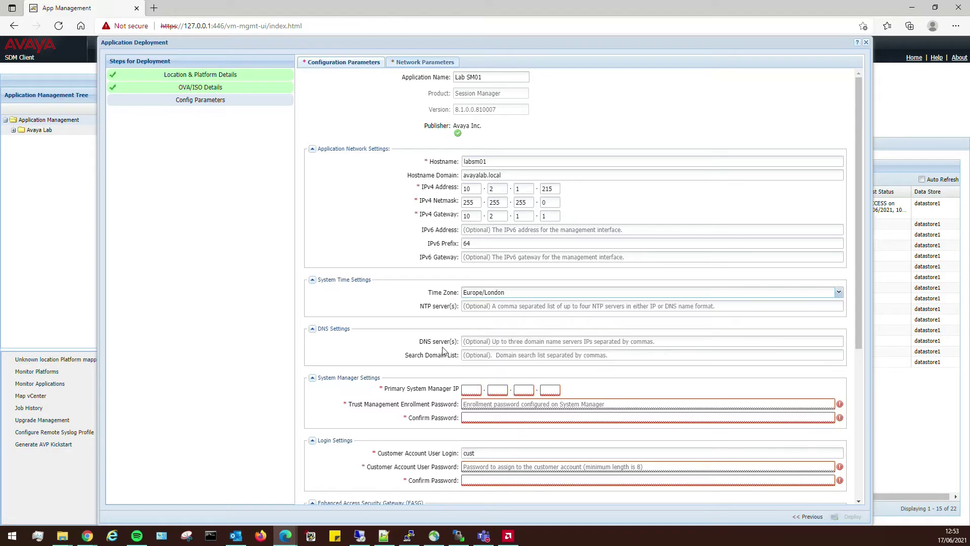
- Enter NTP servers time.google.com and 0.pool.ntp, DNS 10.2.3.100 and search domain avayalab.local
{"action": "left_click", "coordinate": [485, 305]}
{"action": "type", "text": "time.go"}
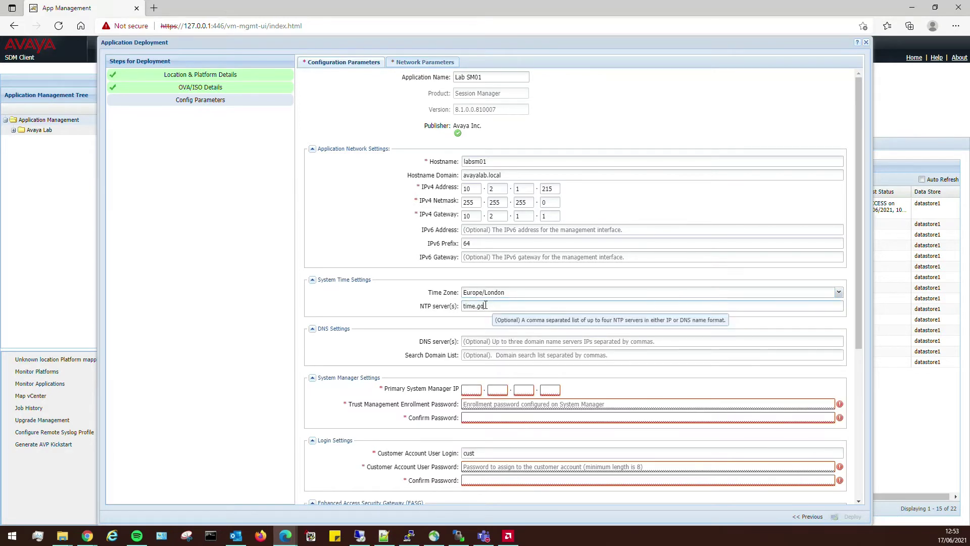
{"action": "type", "text": "ogle.com,0.pool.ntp.org"}
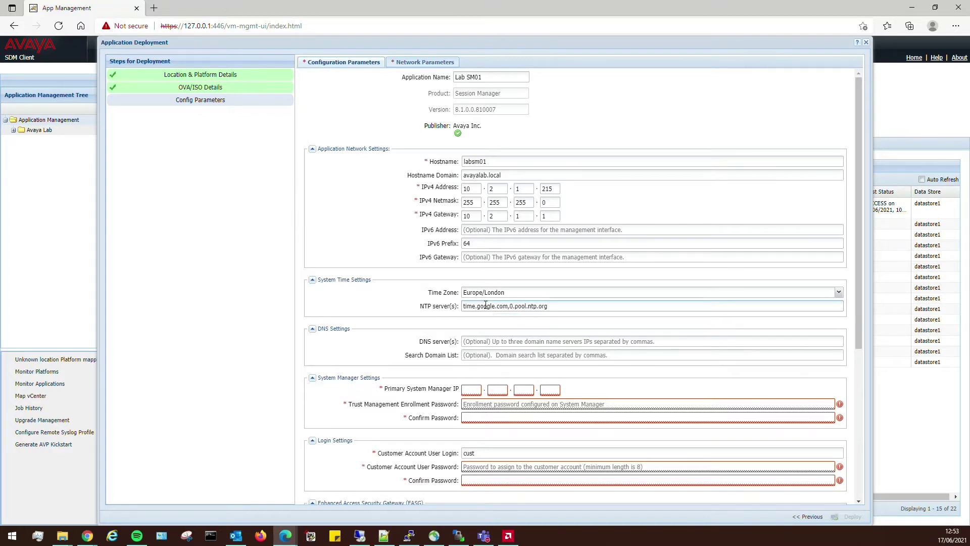
{"action": "left_click", "coordinate": [531, 342]}
{"action": "type", "text": "10."}
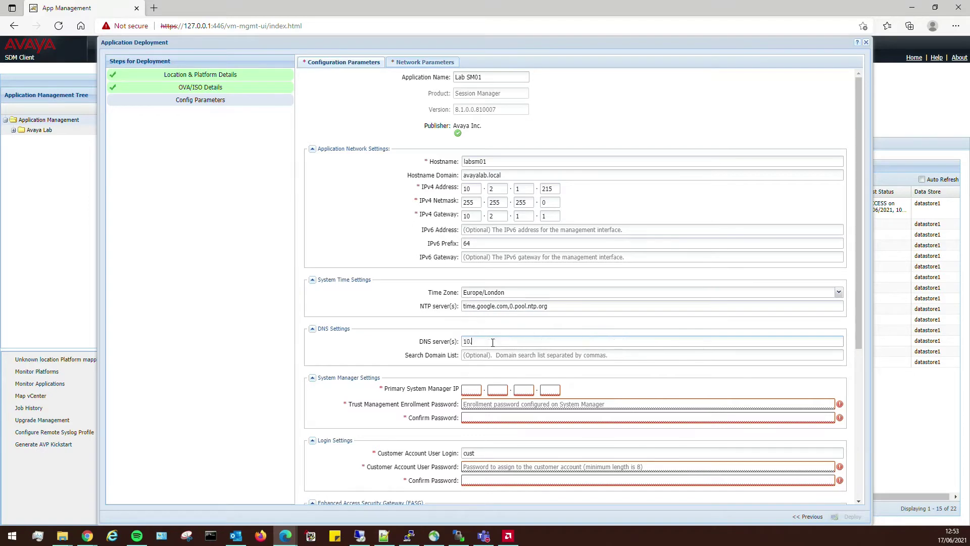
{"action": "type", "text": "2.3.10"}
{"action": "type", "text": "avayalab"}
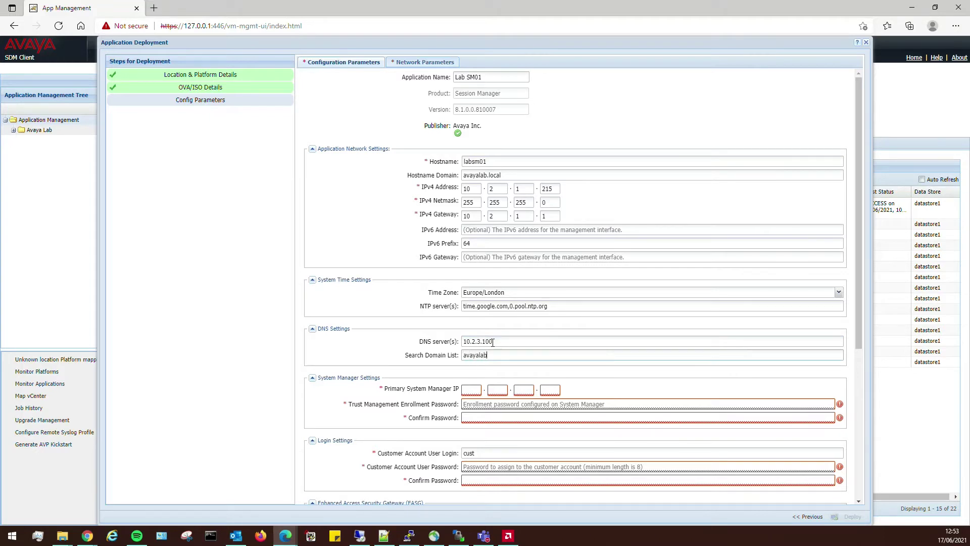
{"action": "type", "text": ".local"}
- Set Primary System Manager IP 10.2.1.210 and enter and confirm the enrollment password
{"action": "scroll", "coordinate": [493, 342], "scroll_direction": "down", "scroll_amount": 3}
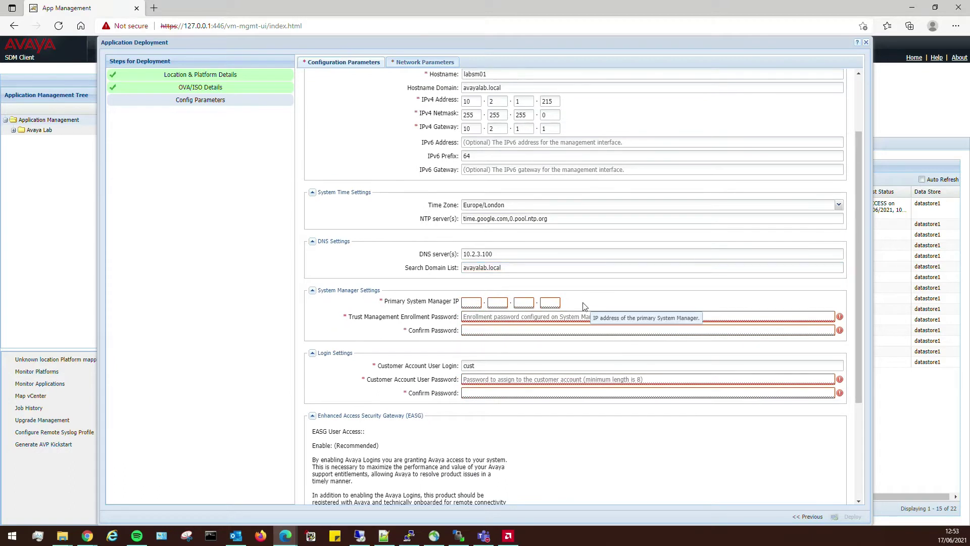
{"action": "type", "text": "10.2.1.210"}
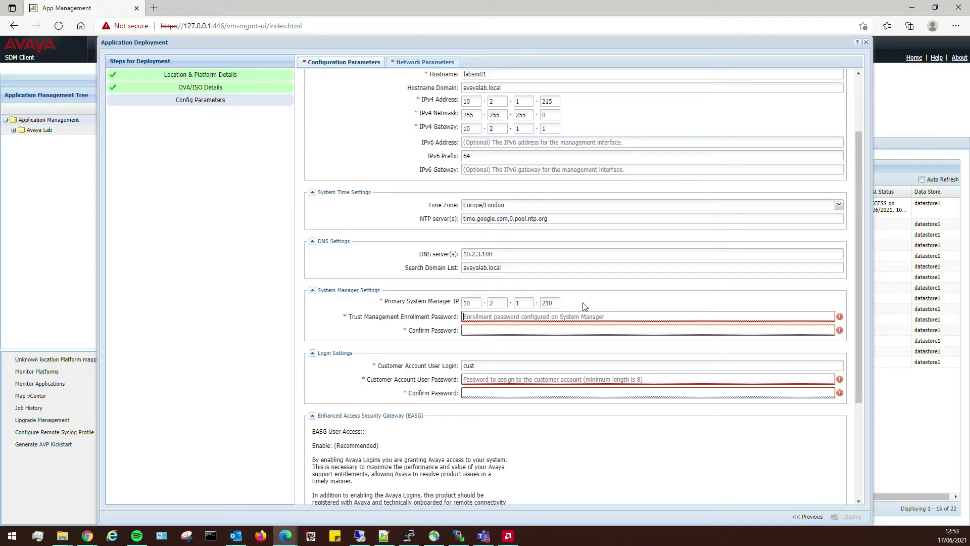
{"action": "key", "text": "Tab"}
{"action": "type", "text": "•••••••••"}
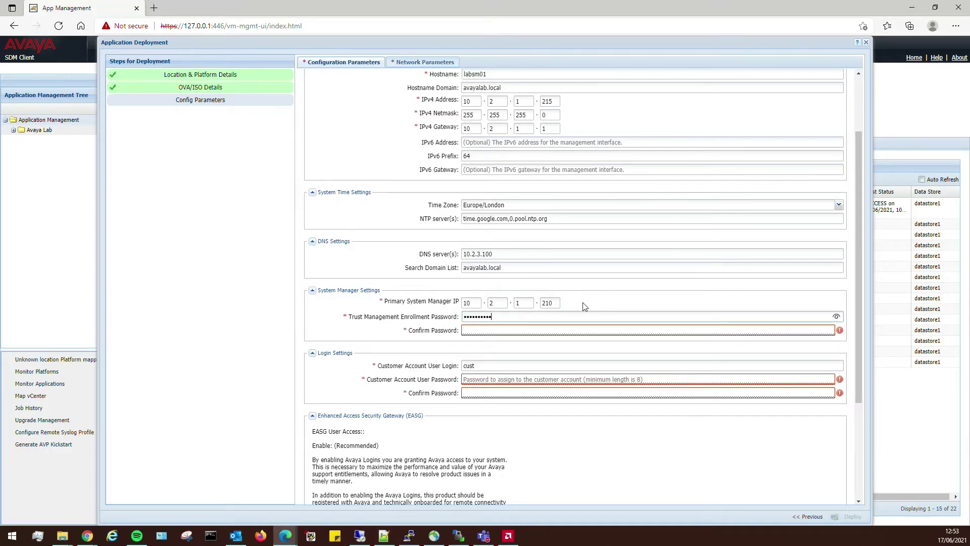
{"action": "key", "text": "Tab"}
{"action": "type", "text": "•••••••••"}
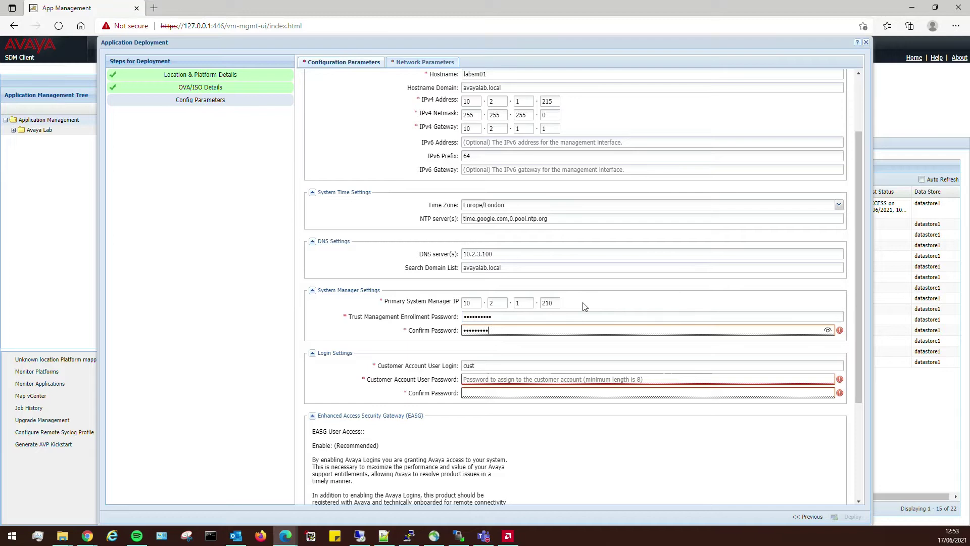
{"action": "type", "text": "•"}
- Enter the customer account login and type and confirm its password
{"action": "key", "text": "Tab"}
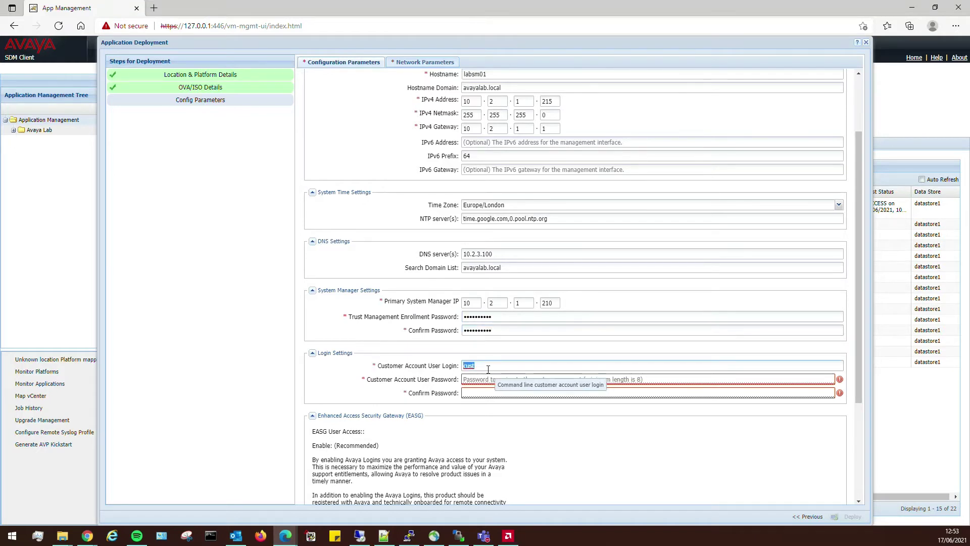
{"action": "type", "text": "labadmin"}
{"action": "key", "text": "Tab"}
{"action": "type", "text": "Password1!"}
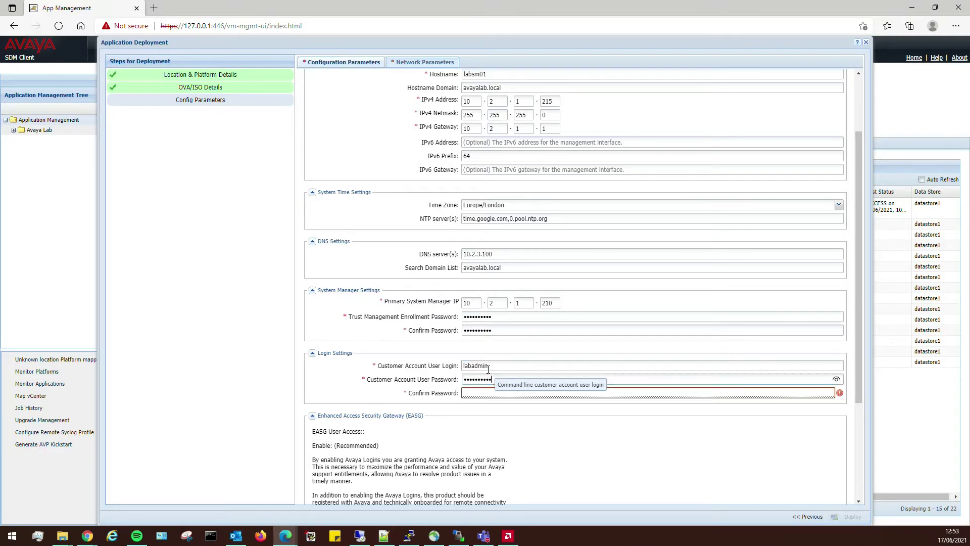
{"action": "key", "text": "Tab"}
{"action": "type", "text": "Password1"}
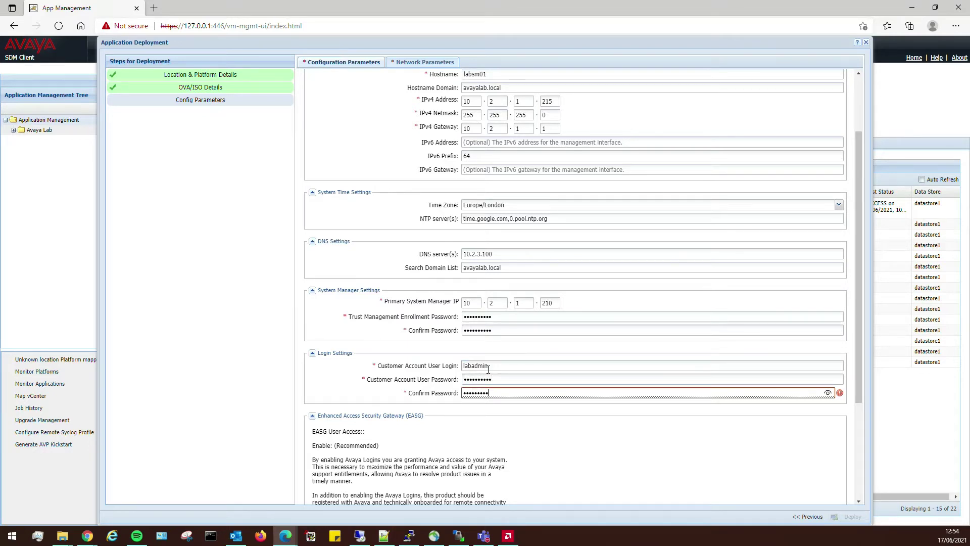
{"action": "type", "text": "!"}
{"action": "key", "text": "Tab"}
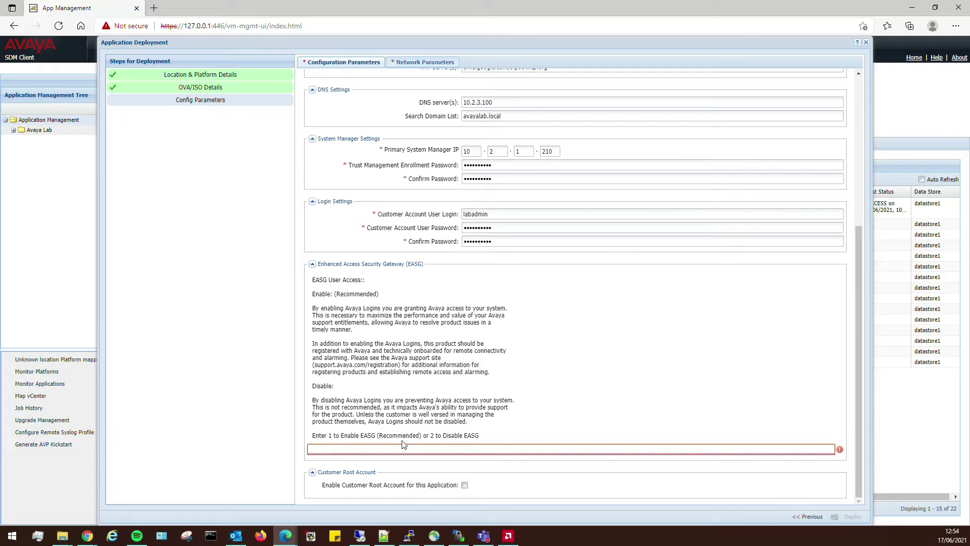
- Set EASG to 1, enable the customer root account, and enter and confirm the root password
{"action": "type", "text": "1"}
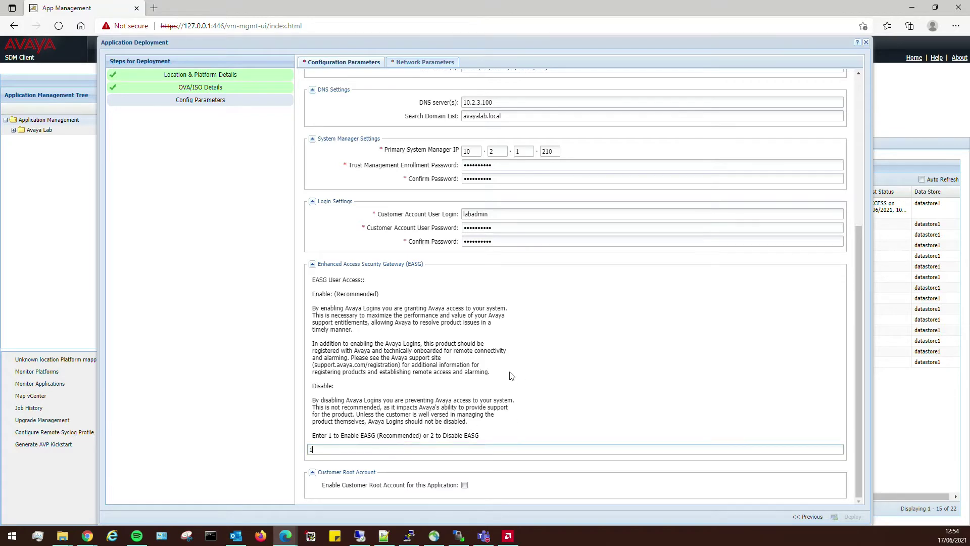
{"action": "left_click", "coordinate": [465, 486]}
{"action": "left_click", "coordinate": [565, 384]}
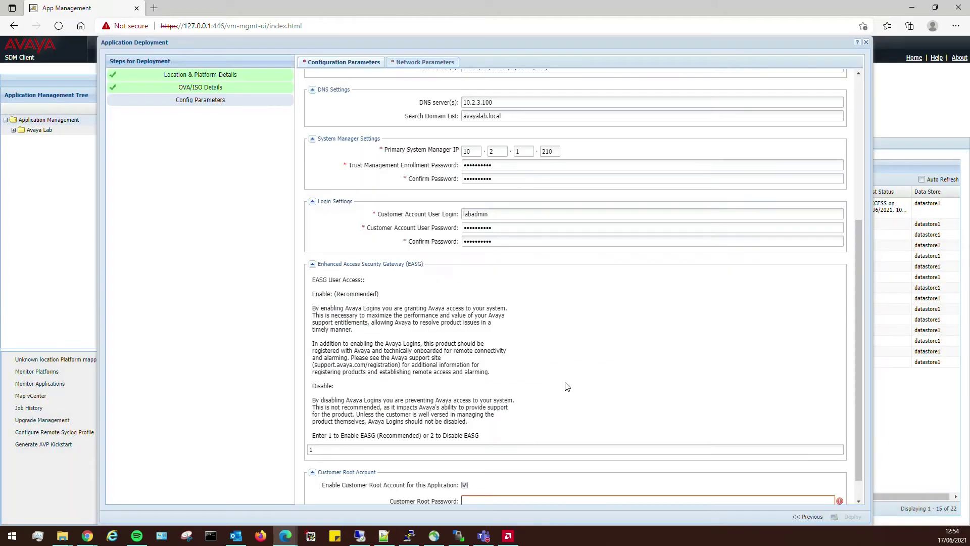
{"action": "scroll", "coordinate": [567, 386], "scroll_direction": "down", "scroll_amount": 1}
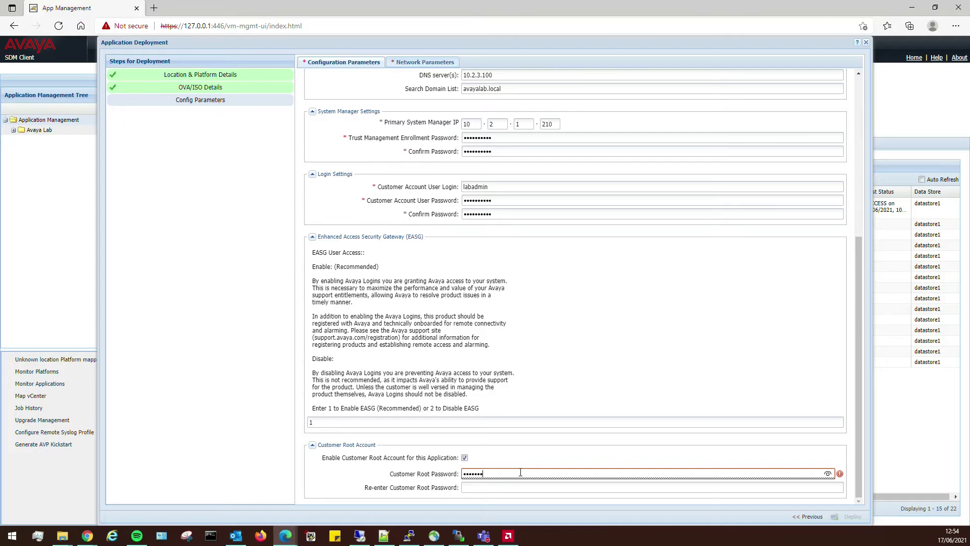
{"action": "type", "text": "***"}
{"action": "key", "text": "Tab"}
{"action": "type", "text": "********"}
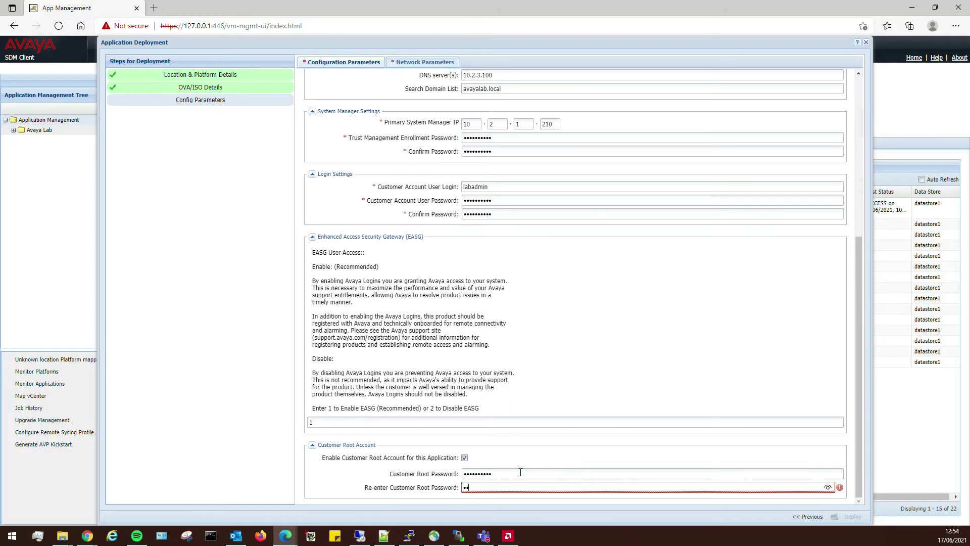
{"action": "type", "text": "*"}
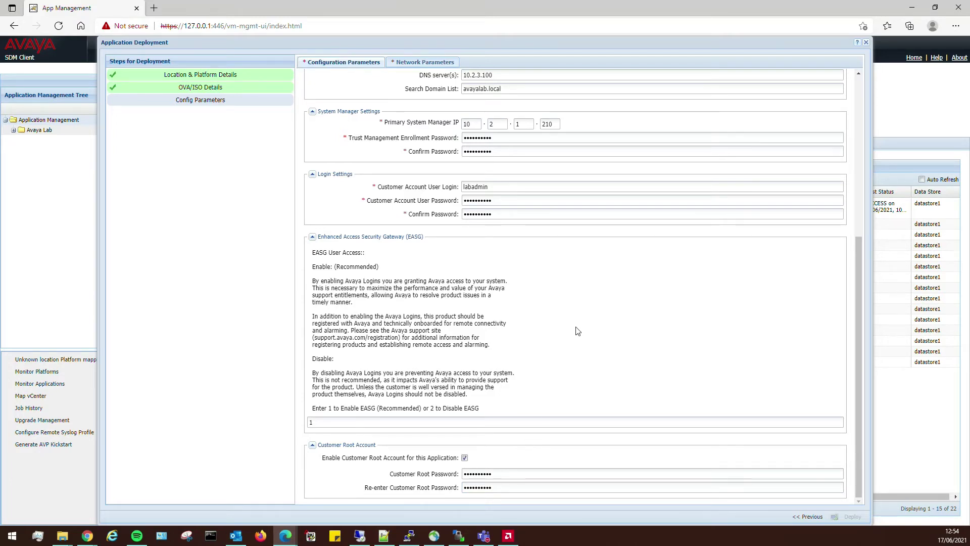
{"action": "double_click", "coordinate": [491, 187]}
{"action": "left_click", "coordinate": [560, 347]}
{"action": "double_click", "coordinate": [503, 200]}
{"action": "double_click", "coordinate": [500, 214]}
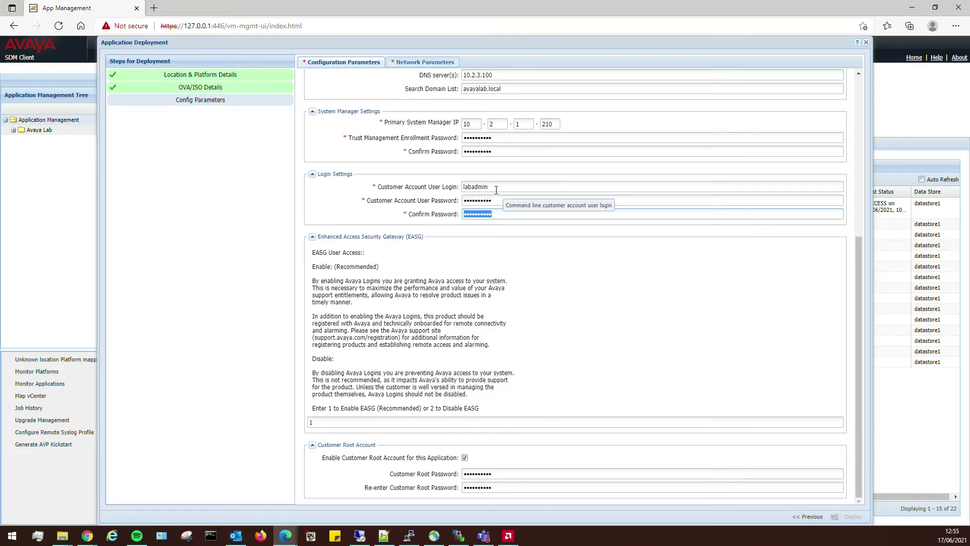
{"action": "left_click", "coordinate": [570, 272]}
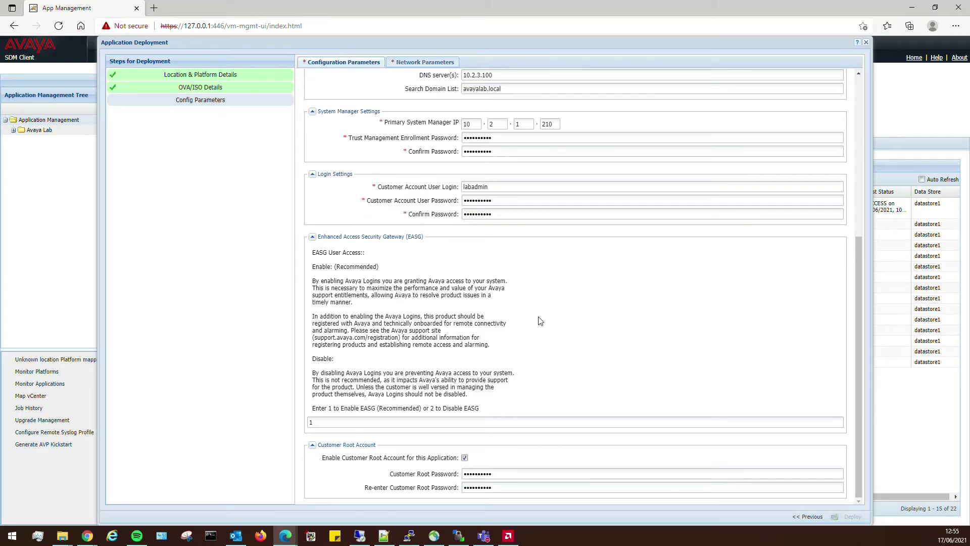
{"action": "left_click_drag", "start_coordinate": [494, 188], "coordinate": [444, 198]}
{"action": "left_click", "coordinate": [475, 199]}
{"action": "scroll", "coordinate": [477, 433], "scroll_direction": "up", "scroll_amount": 6}
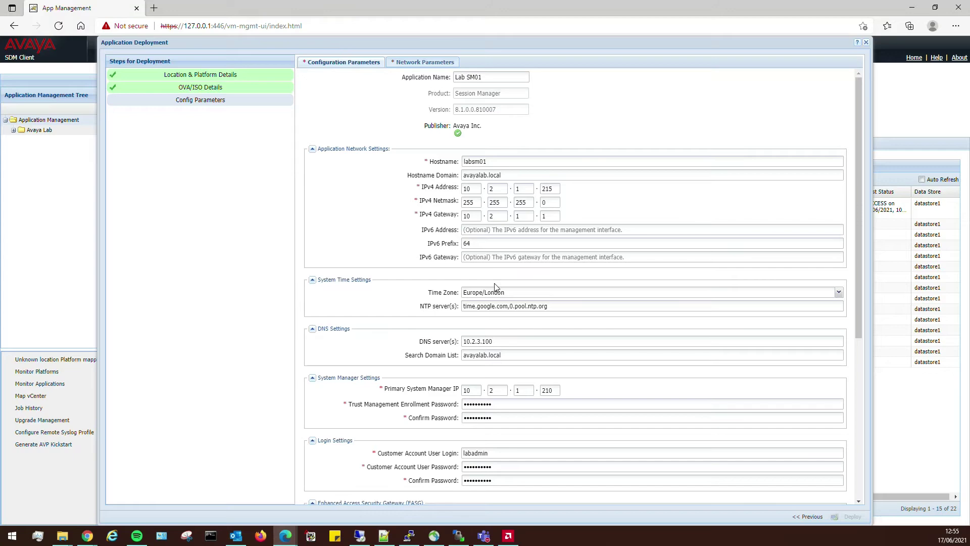
{"action": "scroll", "coordinate": [487, 328], "scroll_direction": "down", "scroll_amount": 3}
{"action": "scroll", "coordinate": [500, 294], "scroll_direction": "down", "scroll_amount": 6}
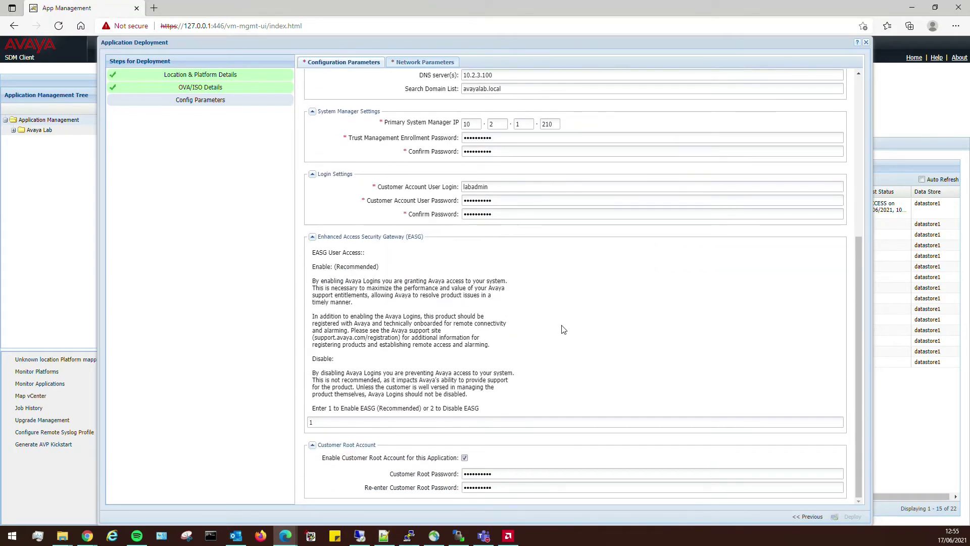
{"action": "scroll", "coordinate": [561, 329], "scroll_direction": "up", "scroll_amount": 9}
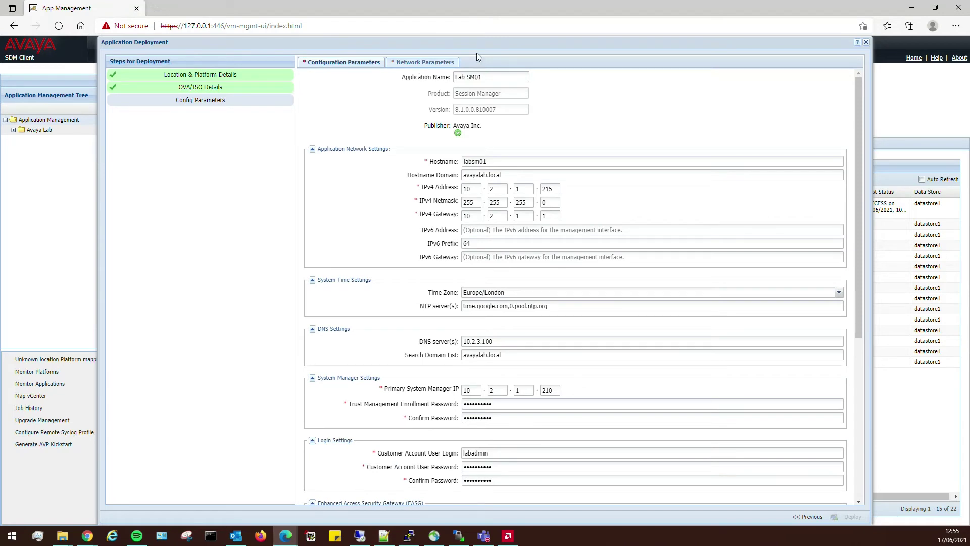
- Map Public and Out of Band Management interfaces to AvayaServers [vmnic1] in Network Parameters
{"action": "left_click", "coordinate": [424, 62]}
{"action": "left_click", "coordinate": [574, 116]}
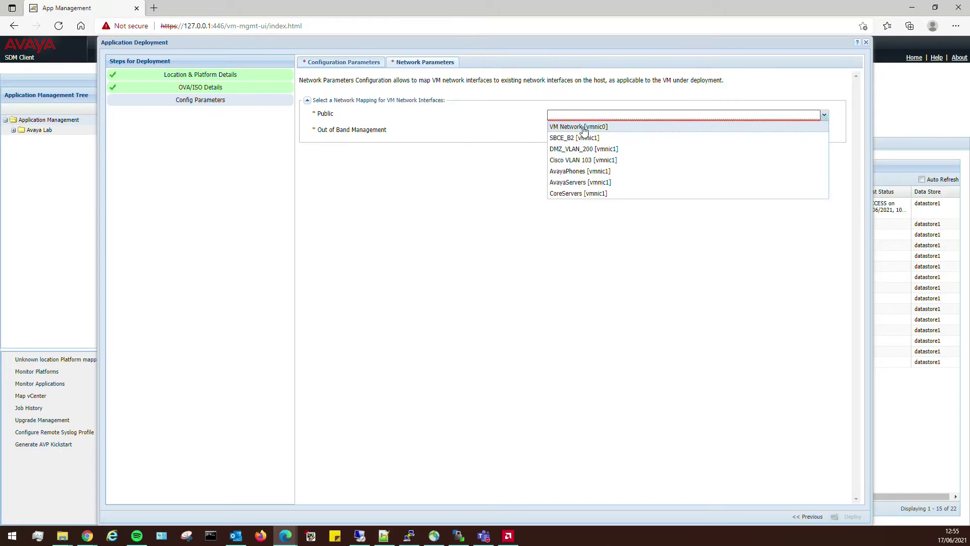
{"action": "left_click", "coordinate": [592, 186]}
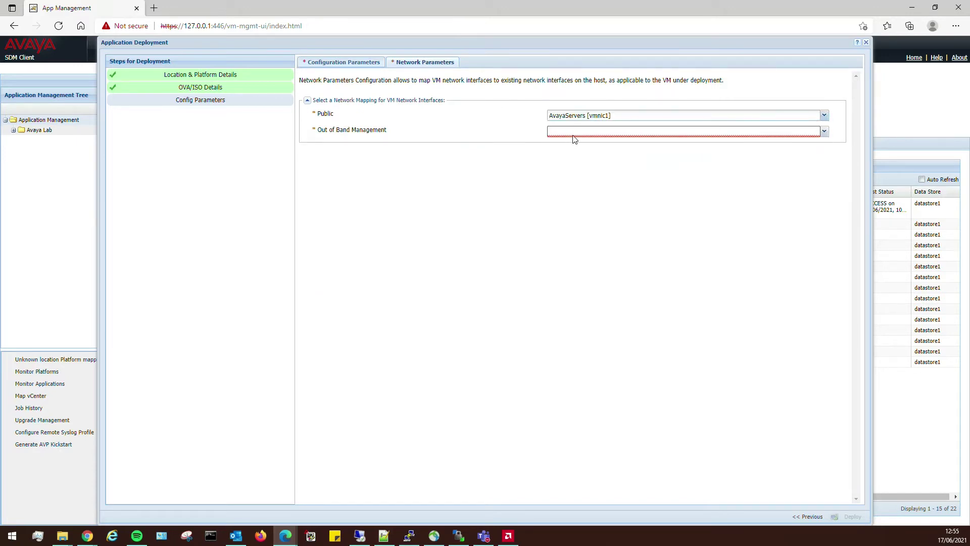
{"action": "left_click", "coordinate": [574, 133]}
{"action": "left_click", "coordinate": [581, 198]}
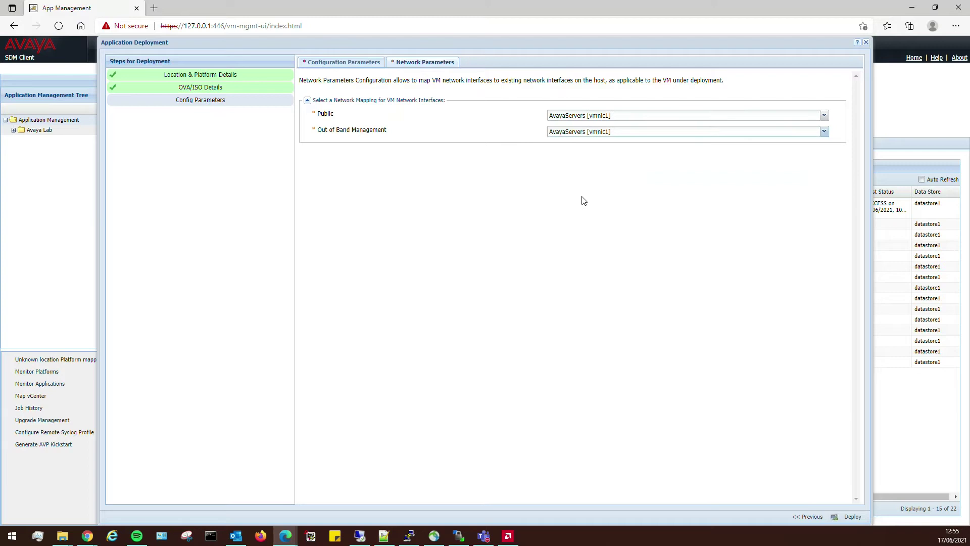
{"action": "left_click", "coordinate": [337, 62]}
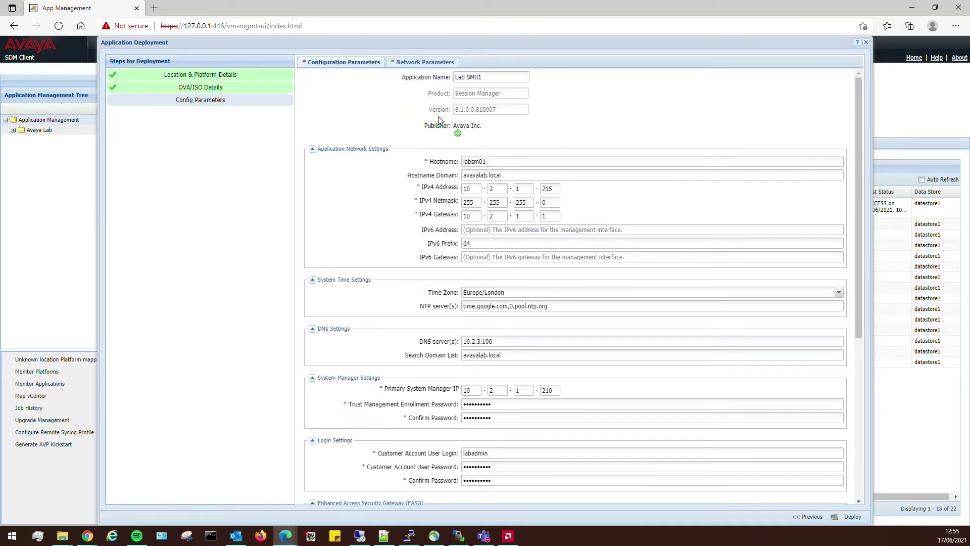
{"action": "left_click", "coordinate": [426, 66]}
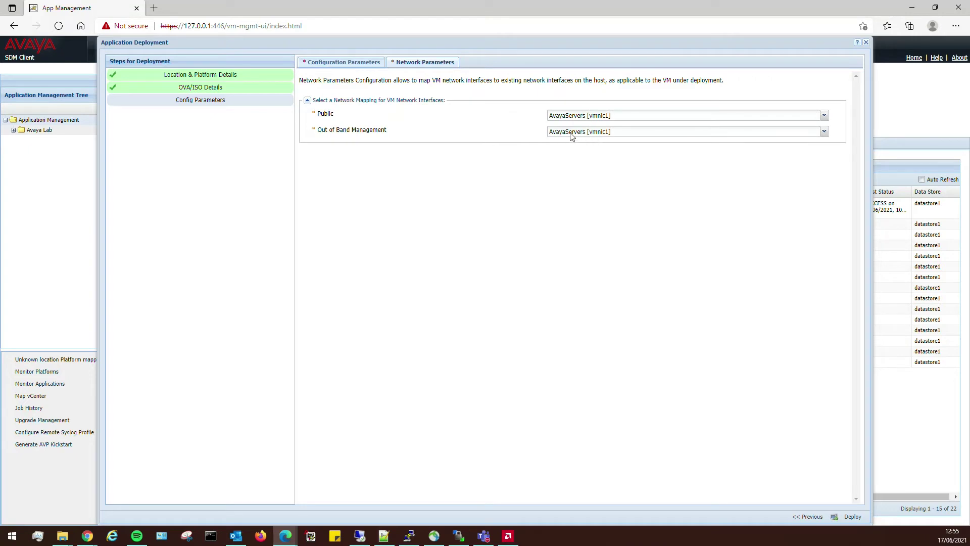
- Deploy Lab SM01 and accept the EULA
{"action": "left_click", "coordinate": [852, 517]}
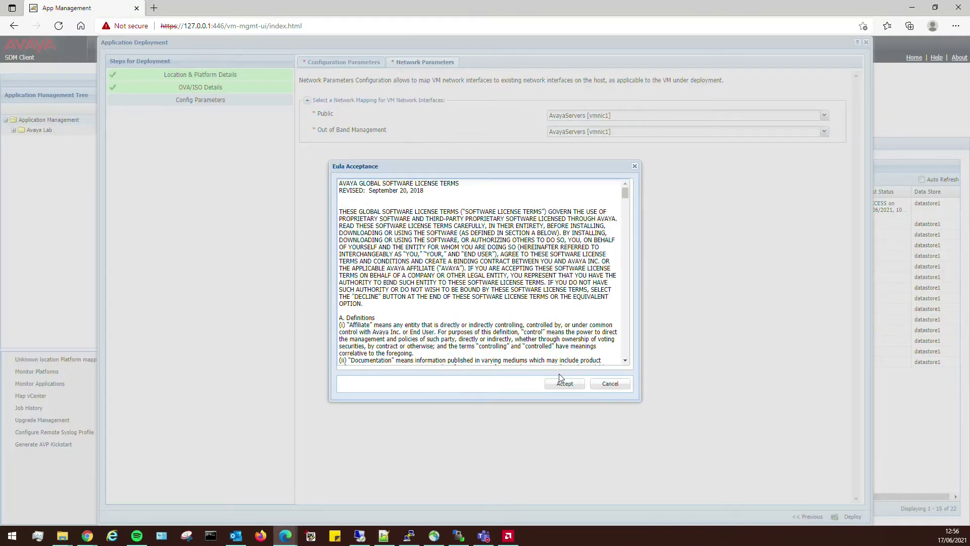
{"action": "left_click", "coordinate": [563, 383]}
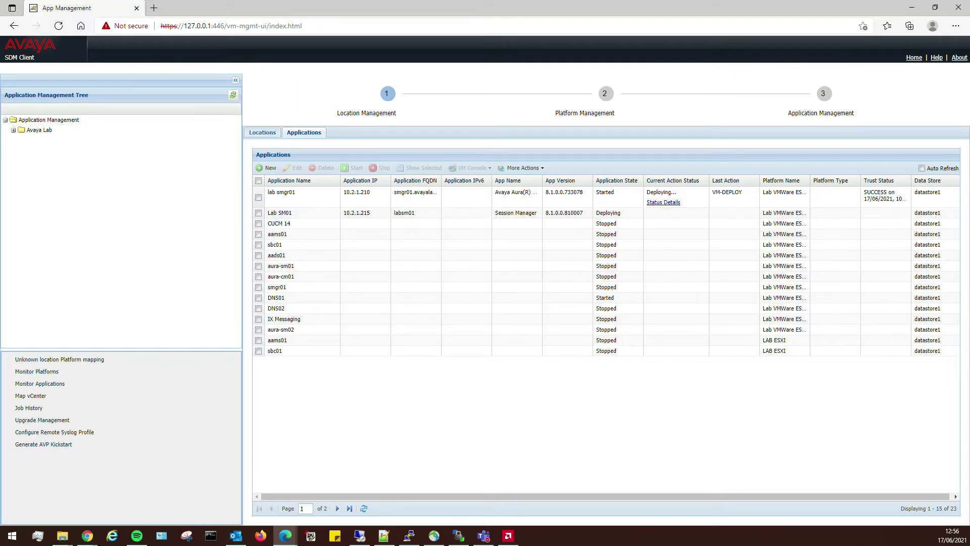
{"action": "mouse_move", "coordinate": [509, 539]}
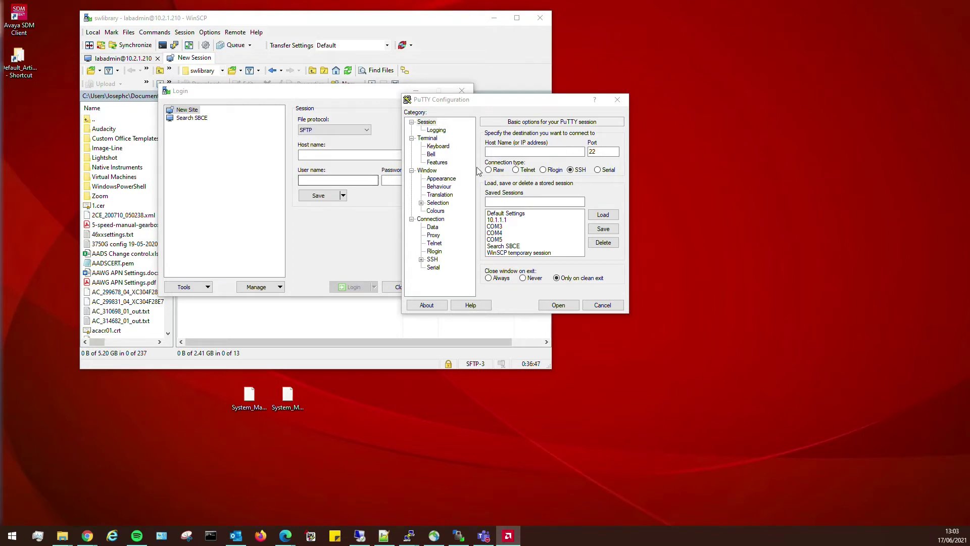
- SSH to 10.2.1.215, trust the host key, and log in with the customer admin account
{"action": "left_click", "coordinate": [507, 152]}
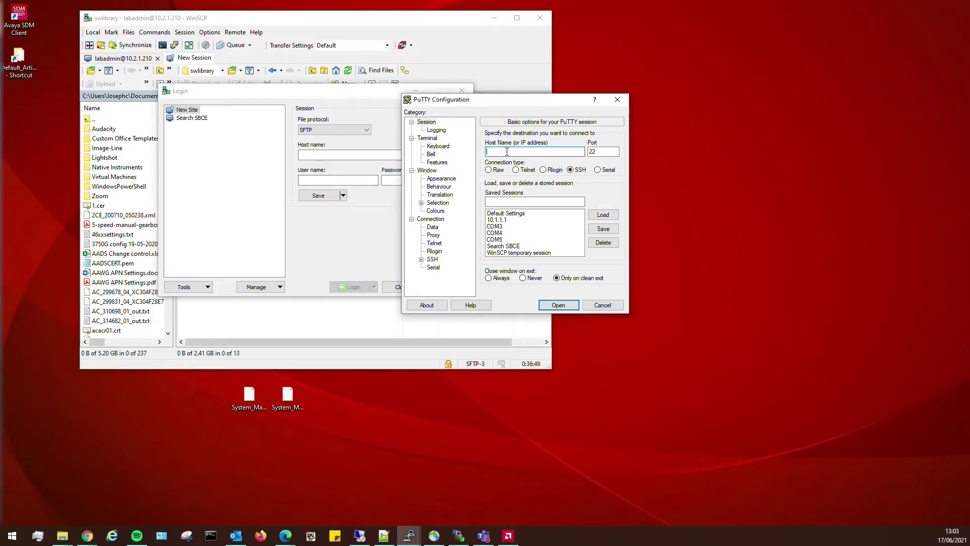
{"action": "type", "text": "10.2.1.215"}
{"action": "key", "text": "Return"}
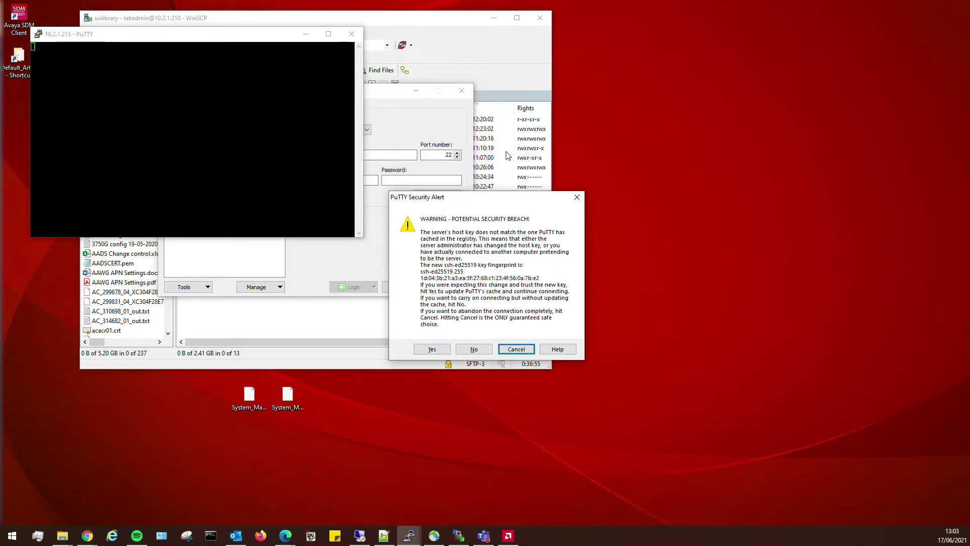
{"action": "key", "text": "Return"}
{"action": "type", "text": "labadmin"}
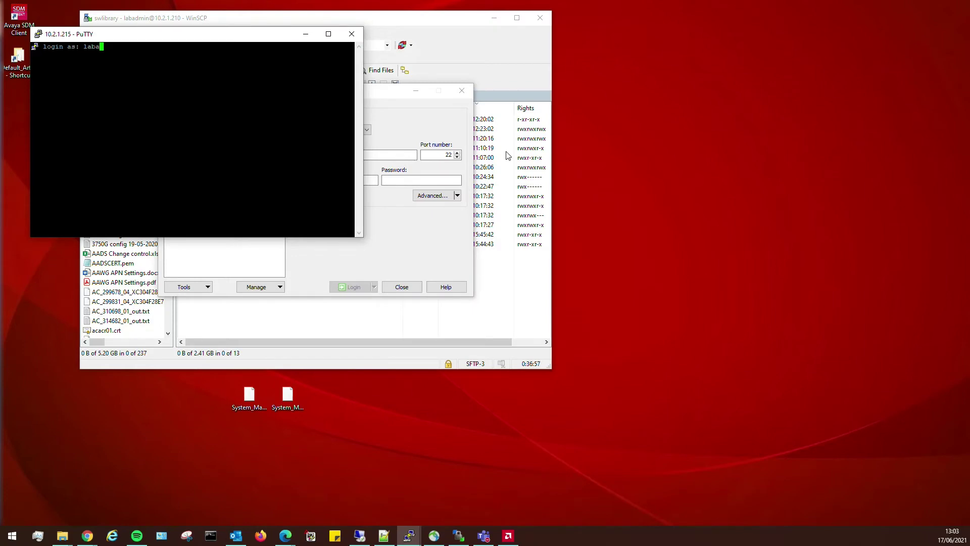
{"action": "key", "text": "Return"}
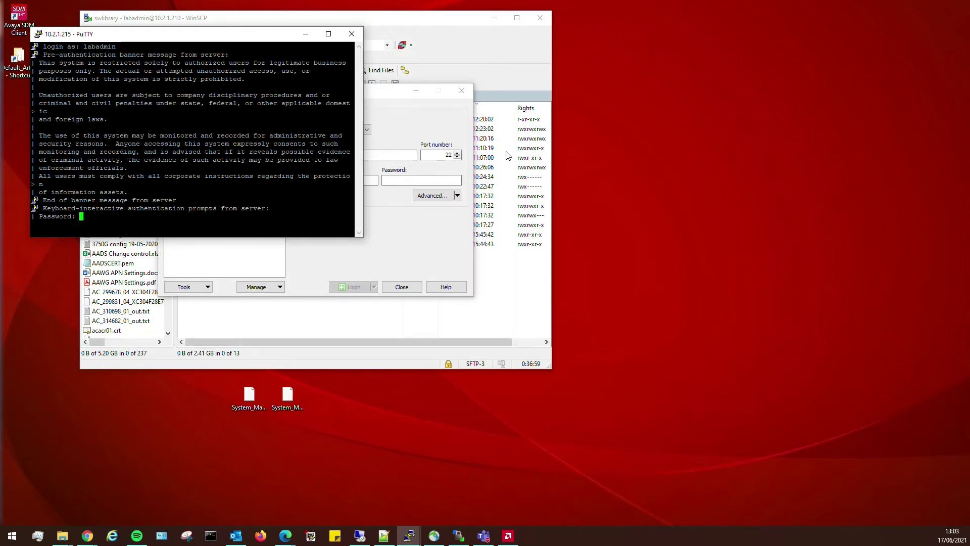
{"action": "key", "text": "Return"}
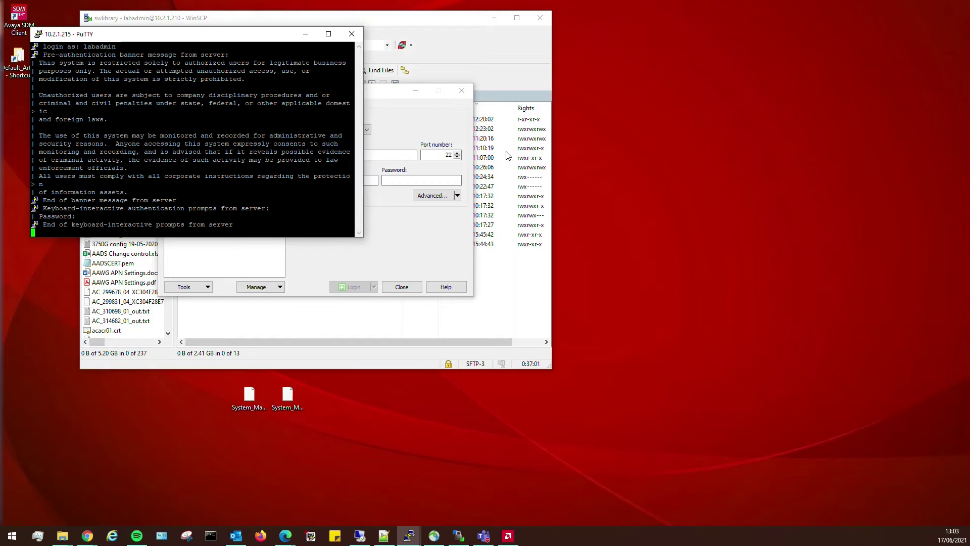
{"action": "key", "text": "Return"}
{"action": "key", "text": "Return"}
{"action": "key", "text": "Return"}
{"action": "key", "text": "Return"}
{"action": "key", "text": "Return"}
{"action": "key", "text": "Return"}
{"action": "key", "text": "Return"}
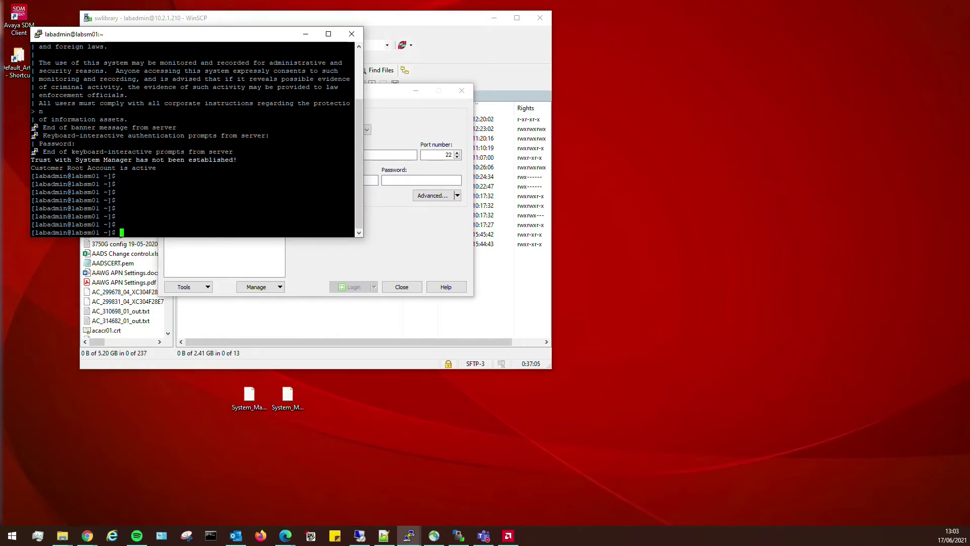
- Move the PuTTY terminal off the WinSCP login form and enlarge it
{"action": "left_click_drag", "start_coordinate": [304, 167], "coordinate": [31, 168]}
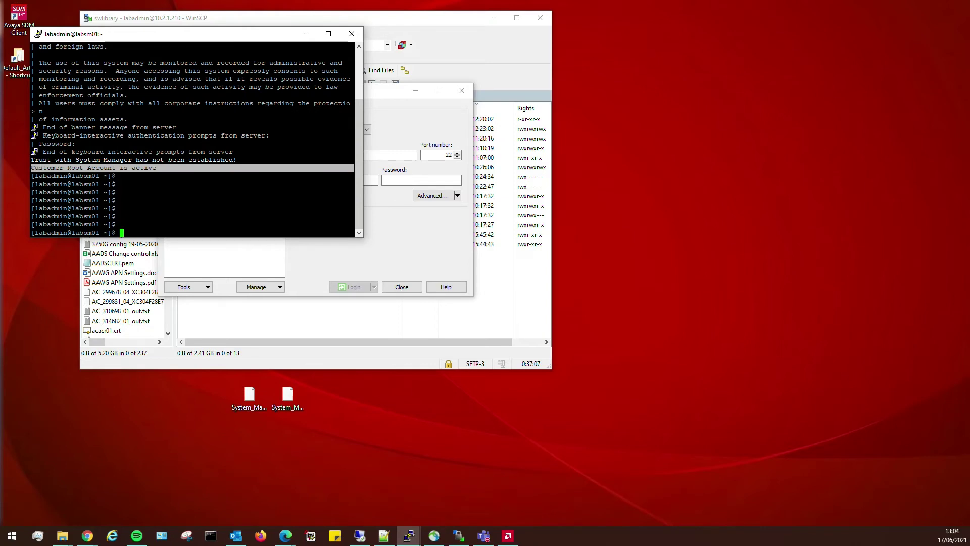
{"action": "left_click_drag", "start_coordinate": [176, 37], "coordinate": [683, 45]}
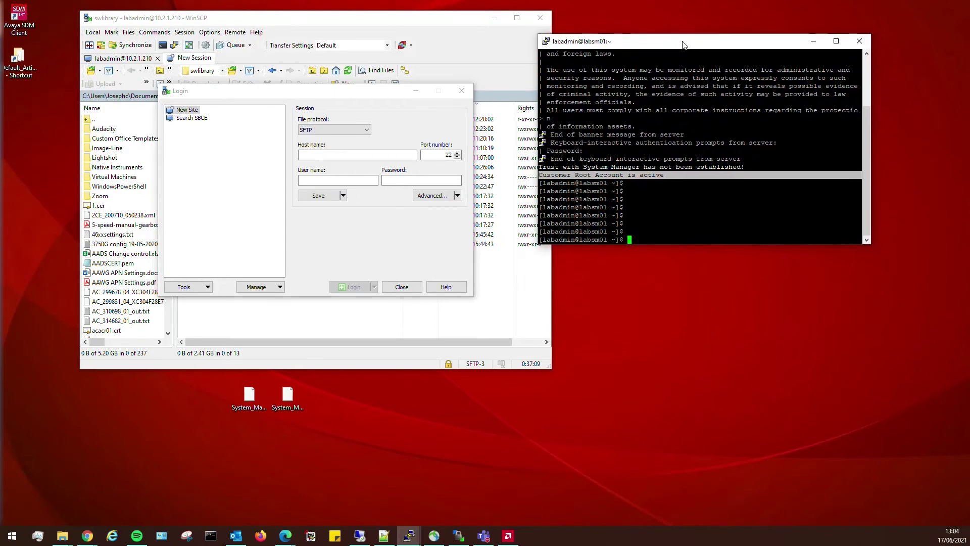
{"action": "left_click_drag", "start_coordinate": [537, 35], "coordinate": [486, 19]}
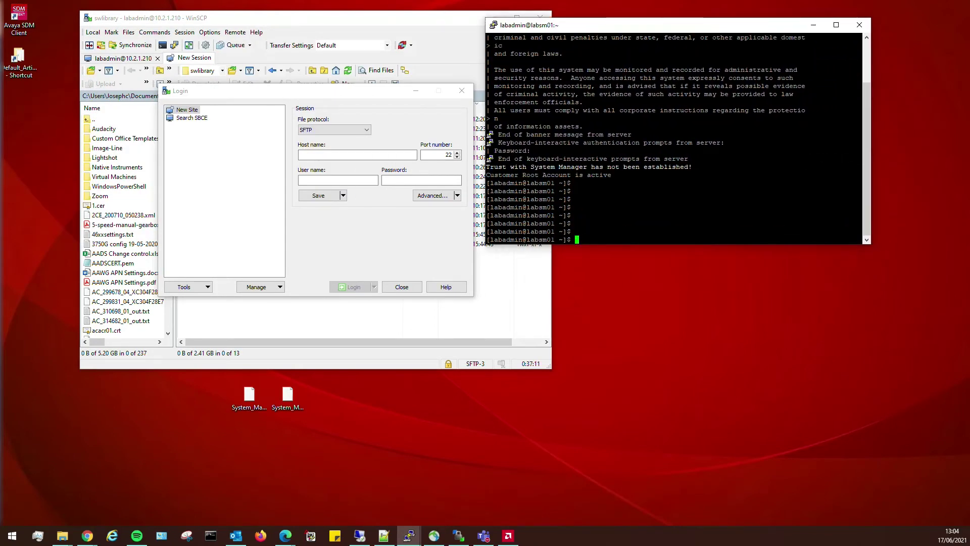
{"action": "left_click_drag", "start_coordinate": [871, 244], "coordinate": [935, 365]}
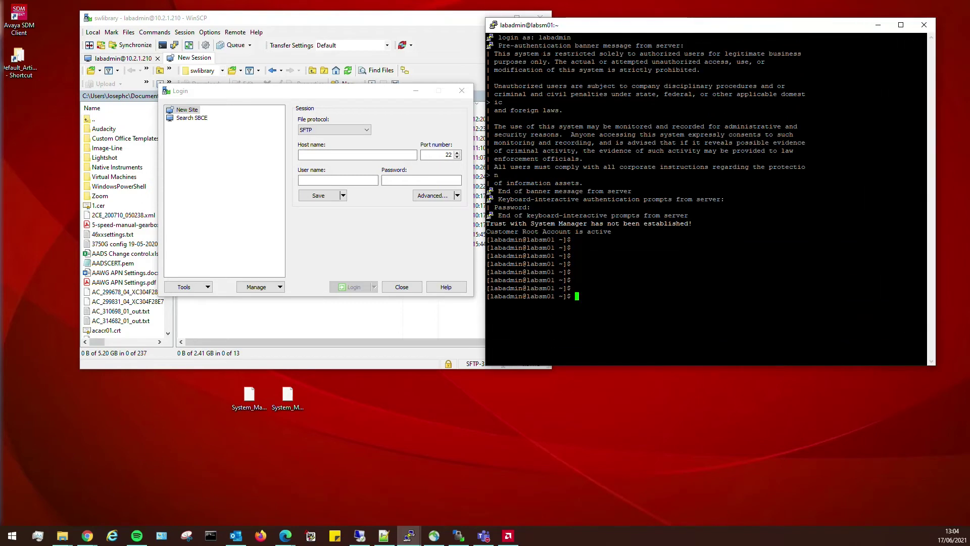
- List the shell aliases with alias and highlight AvayaNetSetup, upgradeSM and patchSM
{"action": "type", "text": "alias"}
{"action": "key", "text": "Return"}
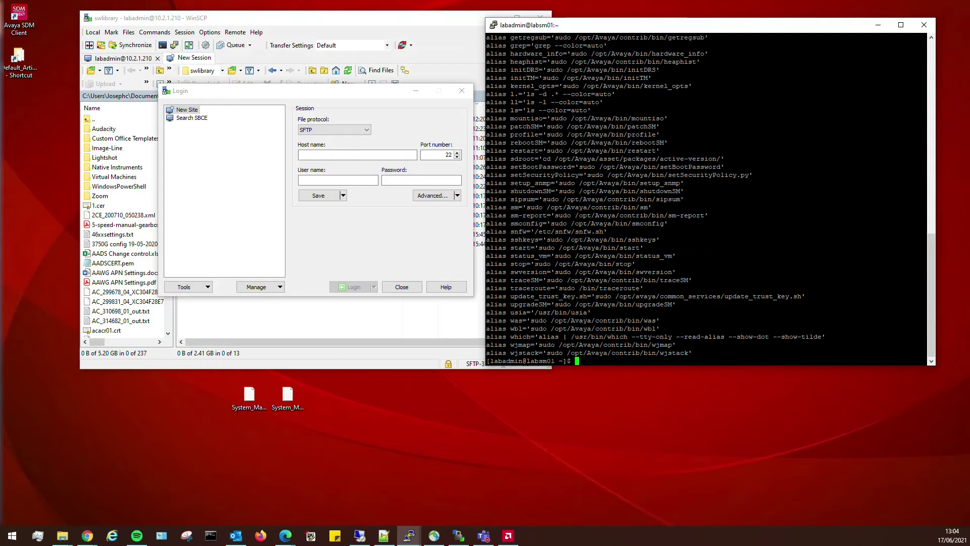
{"action": "scroll", "coordinate": [707, 197], "scroll_direction": "up", "scroll_amount": 15}
{"action": "scroll", "coordinate": [707, 197], "scroll_direction": "down", "scroll_amount": 7}
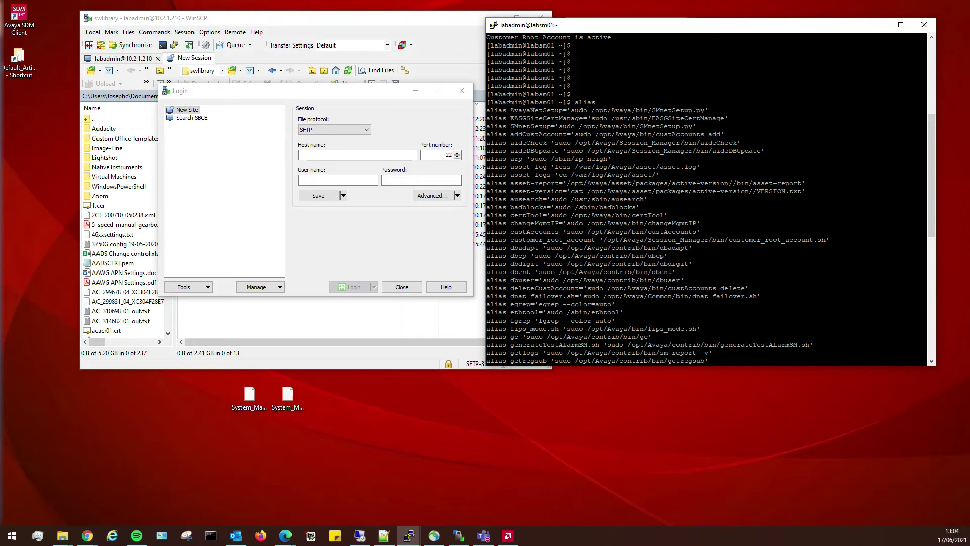
{"action": "left_click_drag", "start_coordinate": [510, 110], "coordinate": [566, 110]}
{"action": "scroll", "coordinate": [708, 197], "scroll_direction": "down", "scroll_amount": 13}
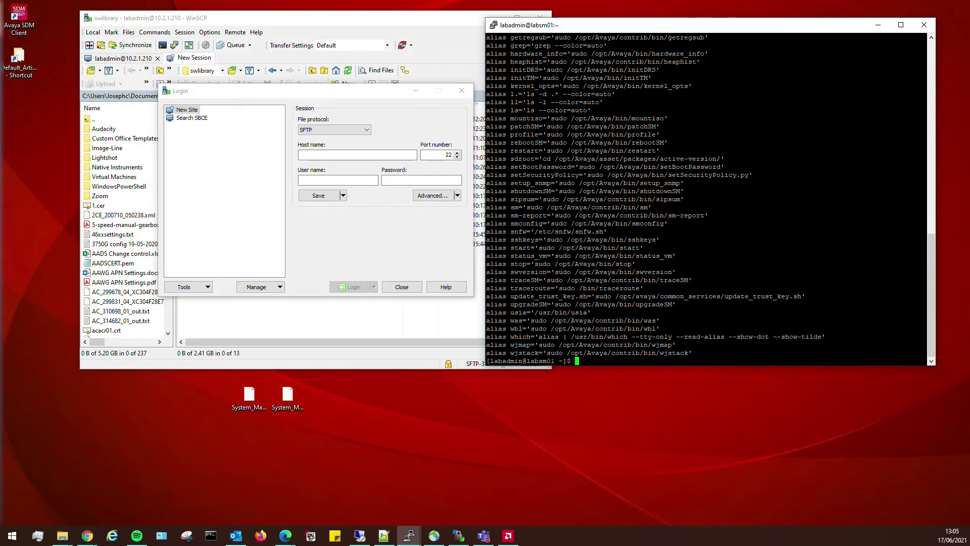
{"action": "left_click_drag", "start_coordinate": [511, 304], "coordinate": [546, 304]}
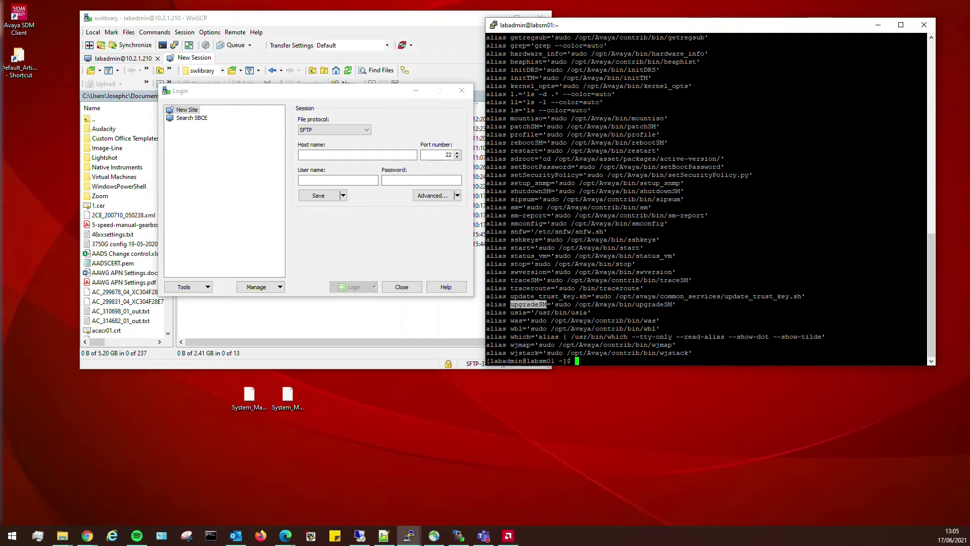
{"action": "left_click_drag", "start_coordinate": [507, 126], "coordinate": [539, 126]}
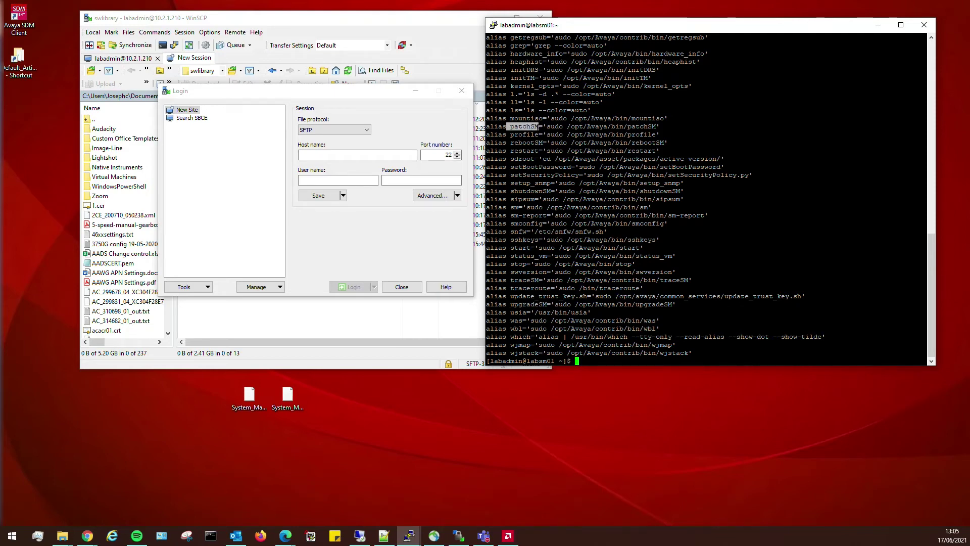
- Log in to 10.2.1.215 with the admin user name and password, then switch to Default_Artifacts
{"action": "left_click", "coordinate": [332, 154]}
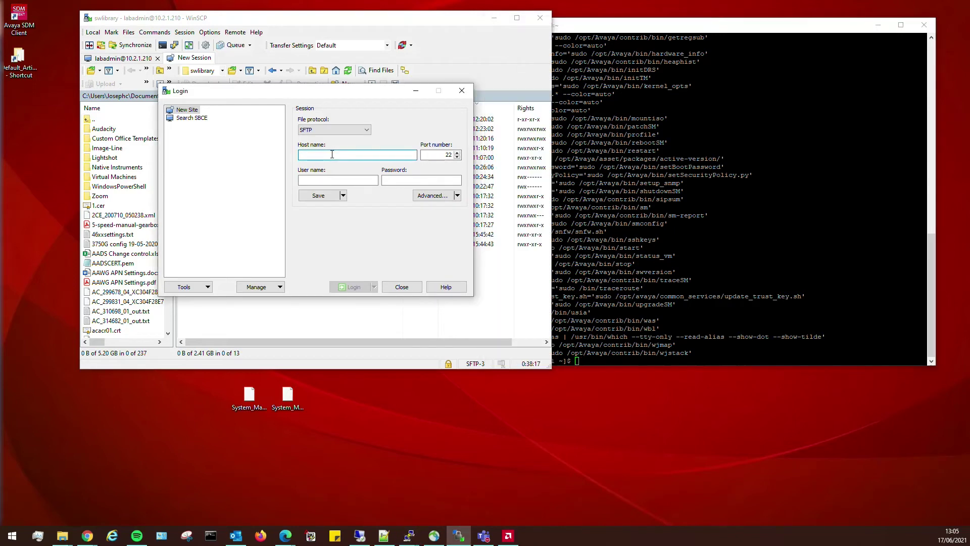
{"action": "type", "text": "10.2.1."}
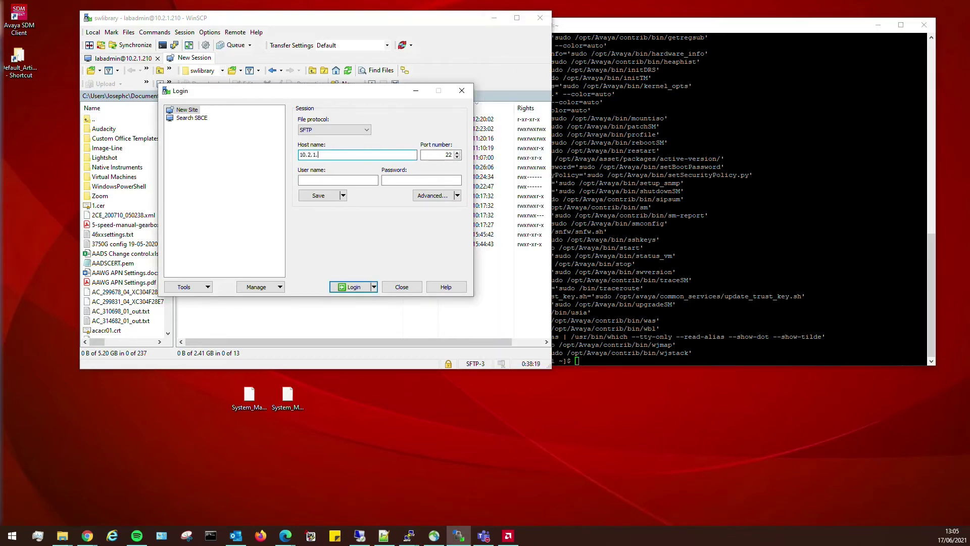
{"action": "type", "text": "215"}
{"action": "key", "text": "Tab"}
{"action": "key", "text": "Tab"}
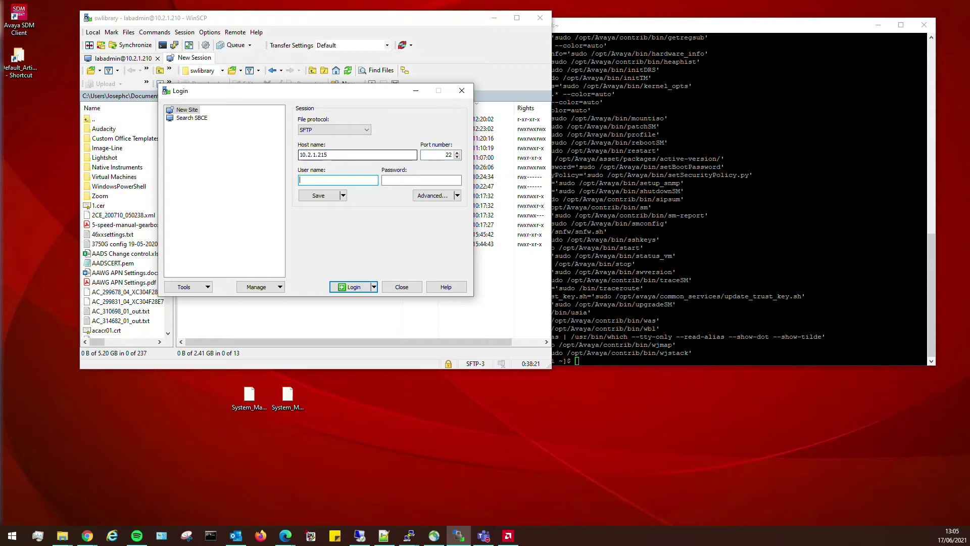
{"action": "type", "text": "labadmin"}
{"action": "key", "text": "Tab"}
{"action": "type", "text": "•••••••••••"}
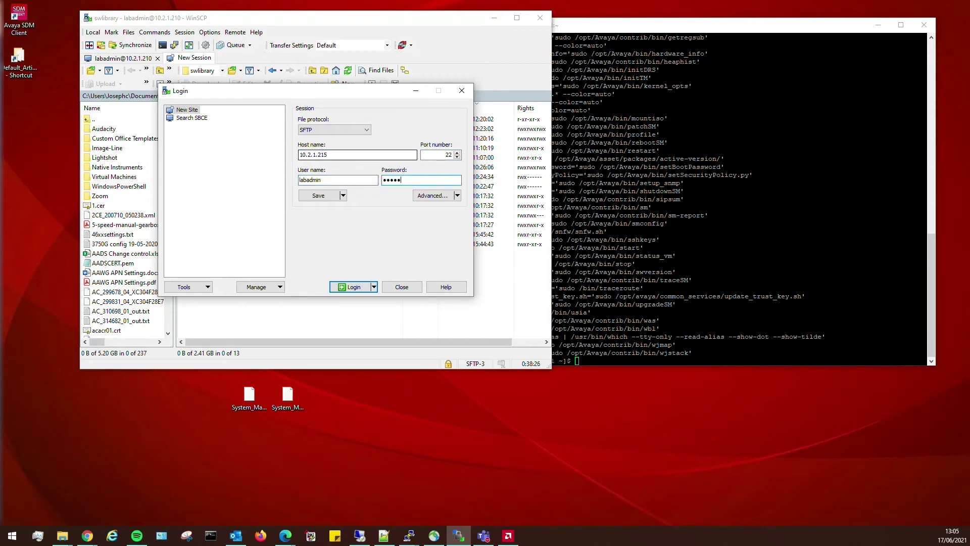
{"action": "key", "text": "Return"}
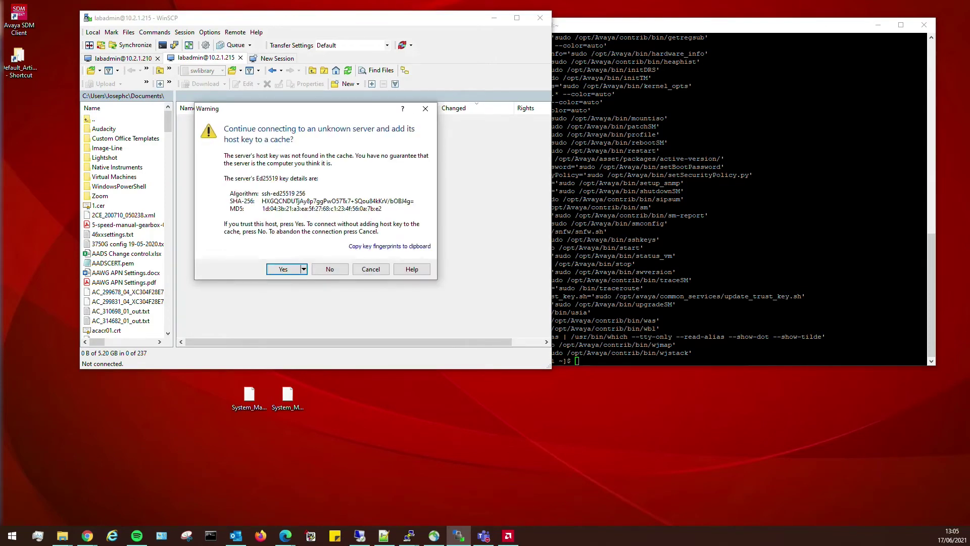
{"action": "key", "text": "alt+Tab"}
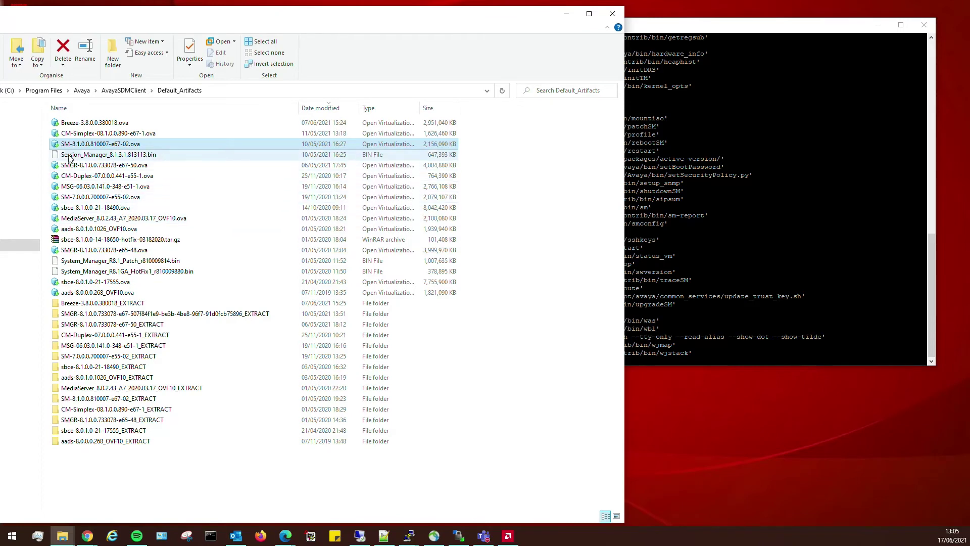
- Select the patch .bin, then accept the host key and login banner
{"action": "left_click", "coordinate": [111, 157]}
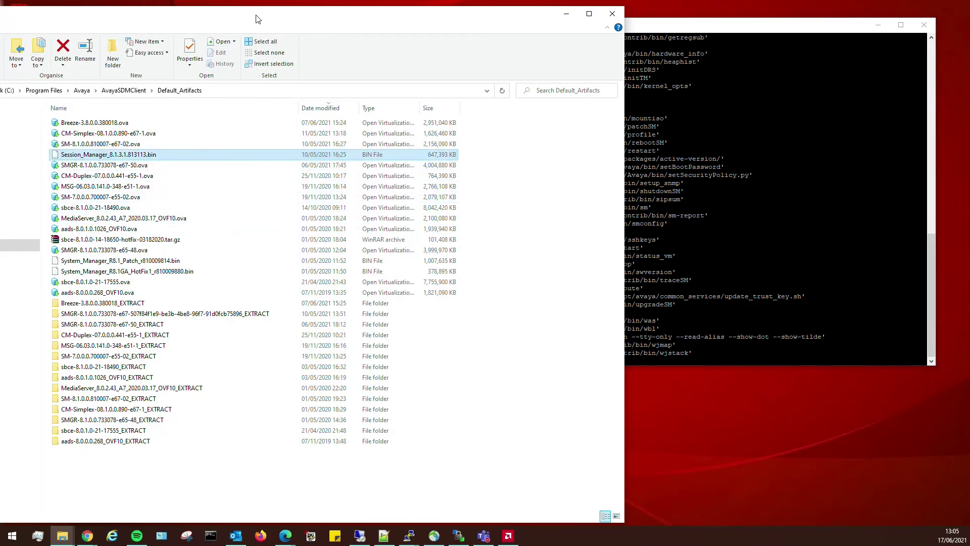
{"action": "left_click_drag", "start_coordinate": [257, 19], "coordinate": [259, 310]}
{"action": "left_click", "coordinate": [284, 266]}
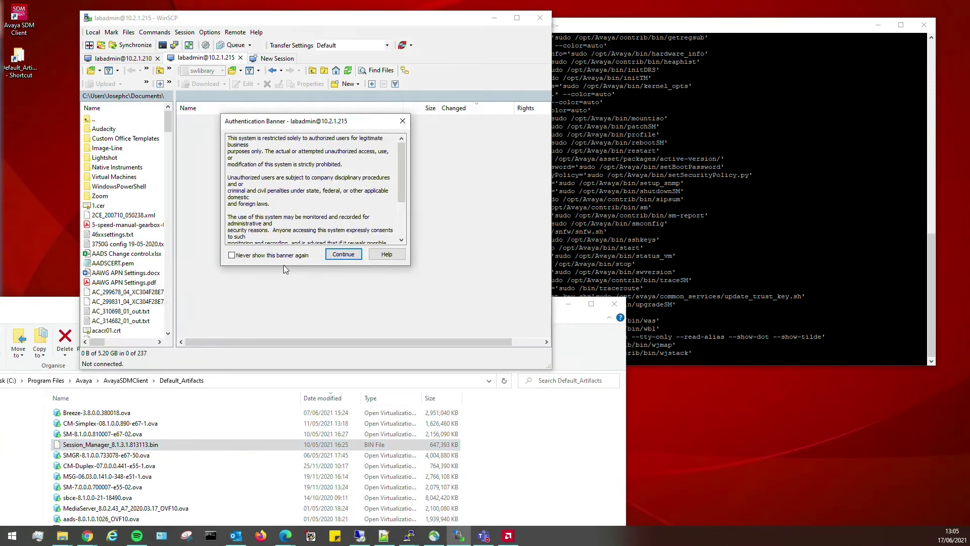
{"action": "left_click", "coordinate": [333, 256]}
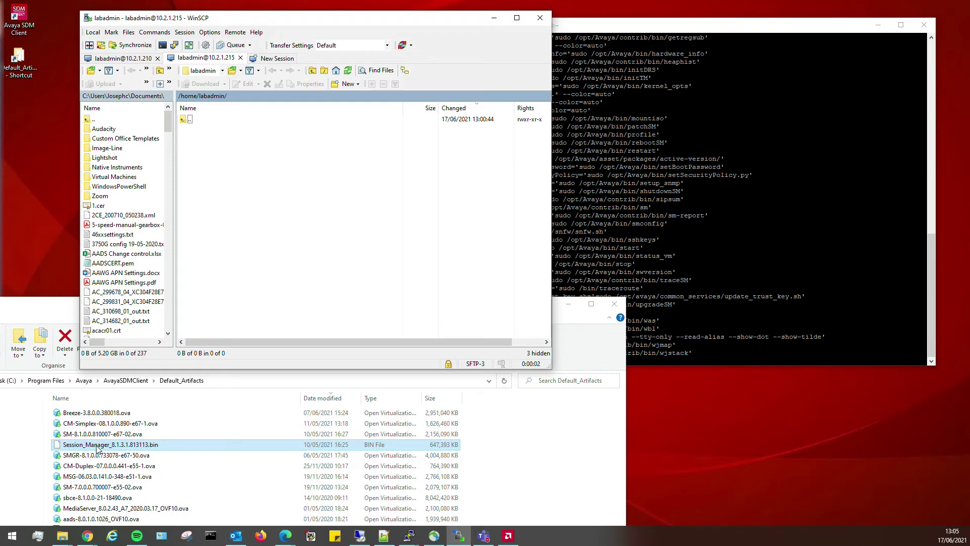
- Upload Session_Manager_8.1.3.1.813113.bin into the remote home folder and close Explorer
{"action": "left_click_drag", "start_coordinate": [97, 448], "coordinate": [227, 172]}
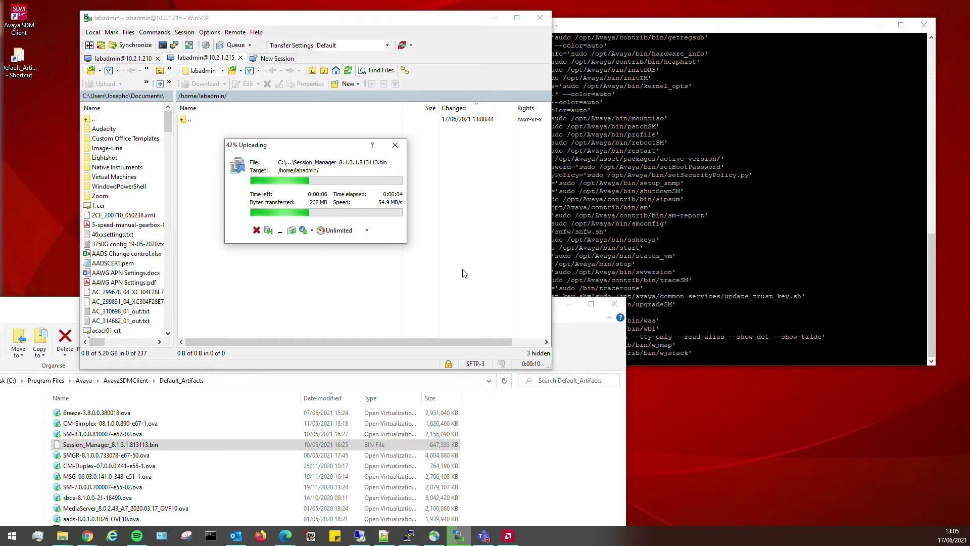
{"action": "left_click", "coordinate": [615, 304]}
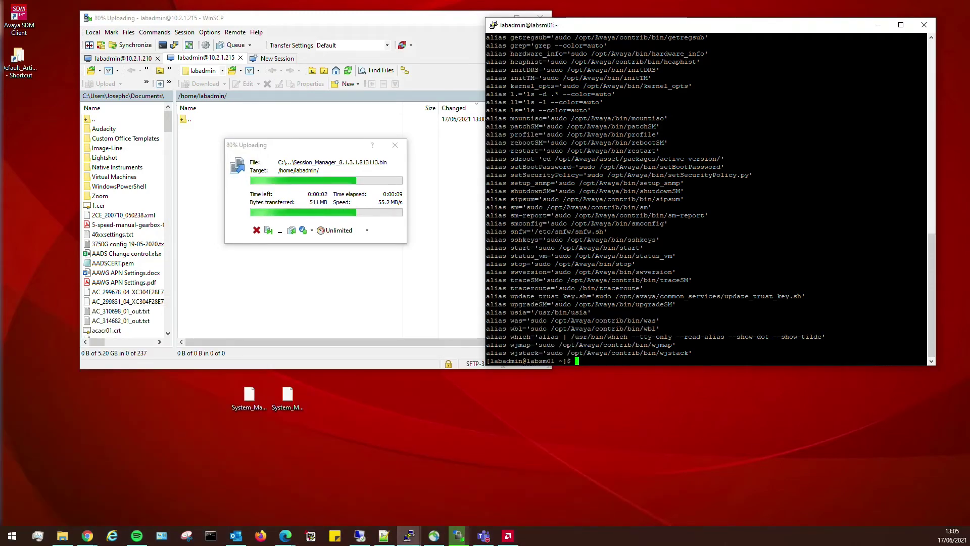
{"action": "key", "text": "Return"}
{"action": "key", "text": "Return"}
{"action": "key", "text": "Return"}
{"action": "key", "text": "Return"}
{"action": "key", "text": "Return"}
{"action": "key", "text": "Return"}
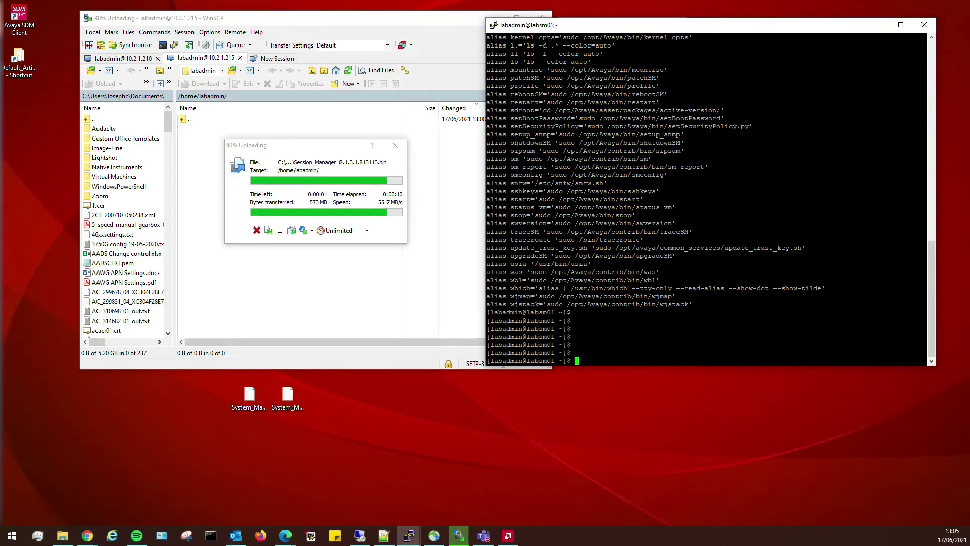
- Check the home folder files and disk space with ls -lth, df and df -h
{"action": "type", "text": "ls -lth"}
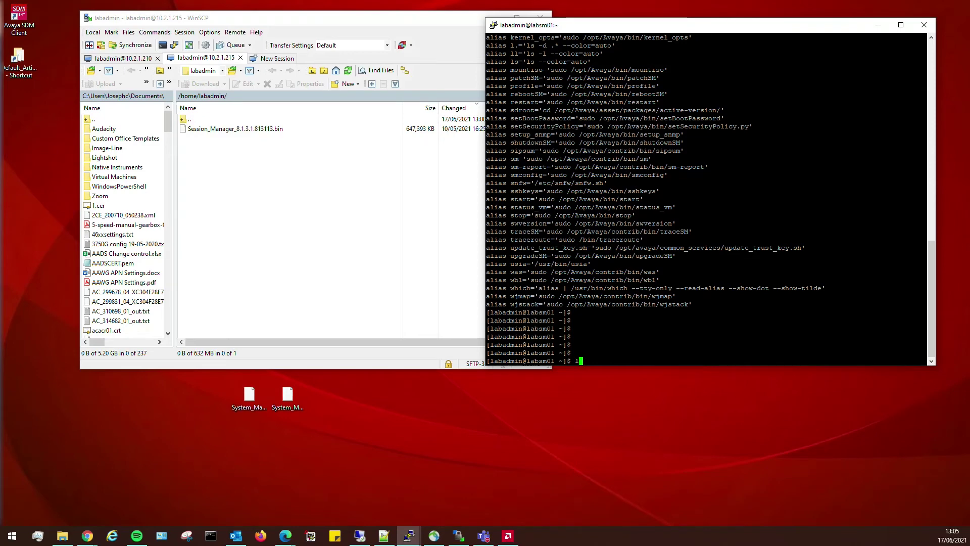
{"action": "key", "text": "Return"}
{"action": "key", "text": "Return"}
{"action": "key", "text": "Return"}
{"action": "key", "text": "Return"}
{"action": "key", "text": "Return"}
{"action": "key", "text": "Return"}
{"action": "key", "text": "Return"}
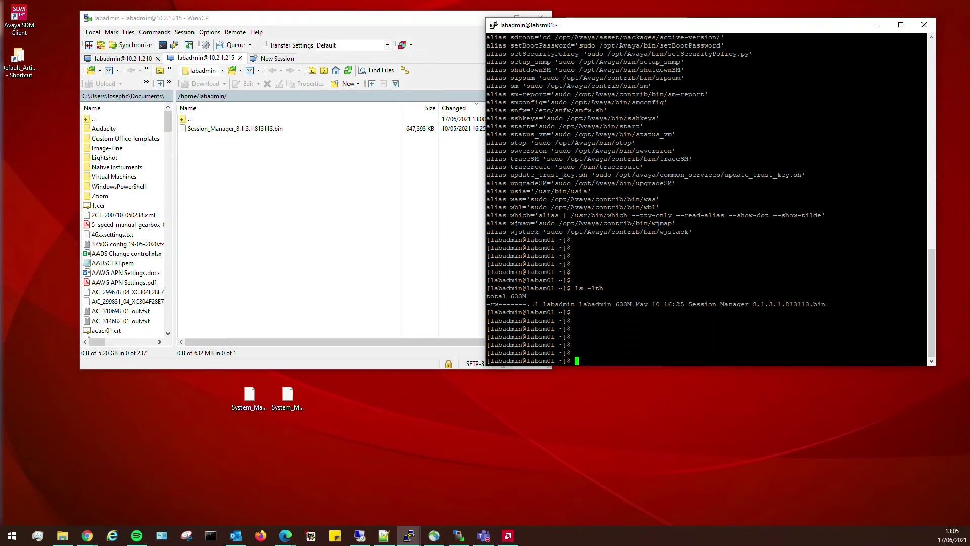
{"action": "type", "text": "df"}
{"action": "key", "text": "Return"}
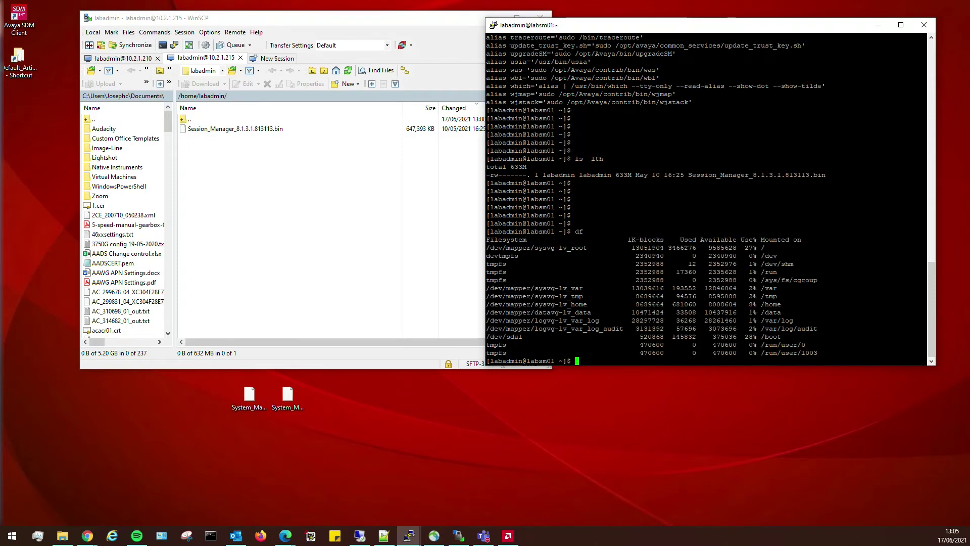
{"action": "key", "text": "Return"}
{"action": "type", "text": "df -h"}
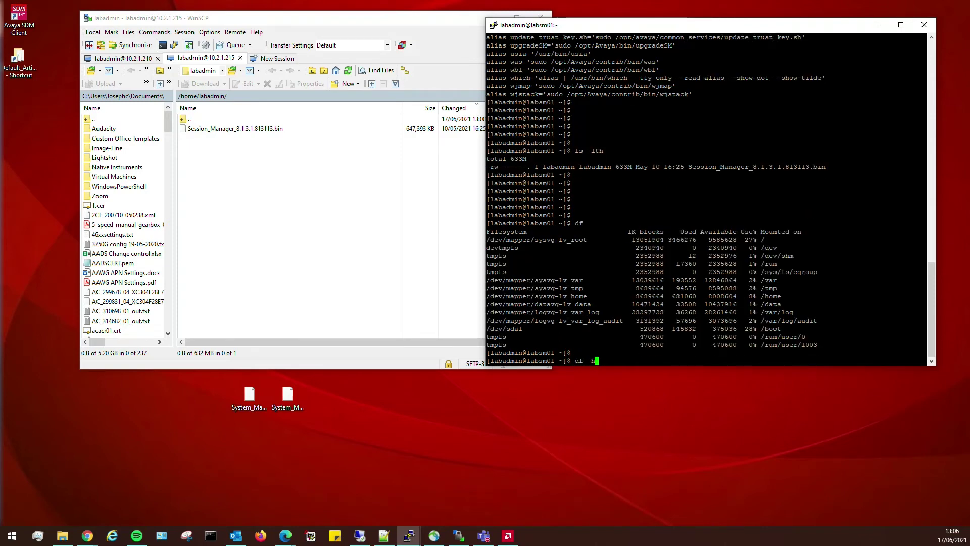
{"action": "key", "text": "Return"}
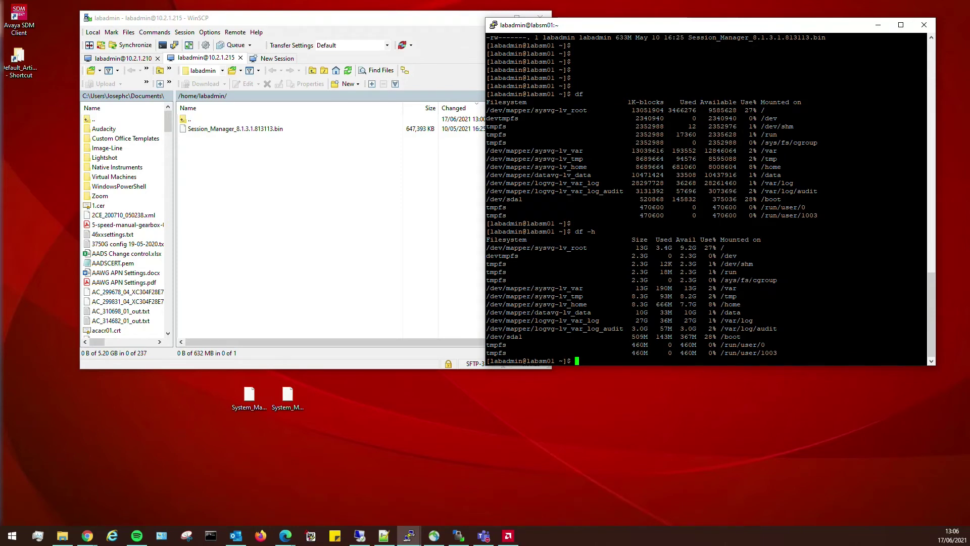
{"action": "mouse_move", "coordinate": [737, 304]}
{"action": "left_mouse_down"}
{"action": "mouse_move", "coordinate": [928, 304]}
{"action": "mouse_move", "coordinate": [631, 304]}
{"action": "mouse_move", "coordinate": [737, 305]}
{"action": "left_mouse_up"}
{"action": "key", "text": "Return"}
{"action": "key", "text": "Return"}
{"action": "key", "text": "Return"}
{"action": "key", "text": "Return"}
{"action": "key", "text": "Return"}
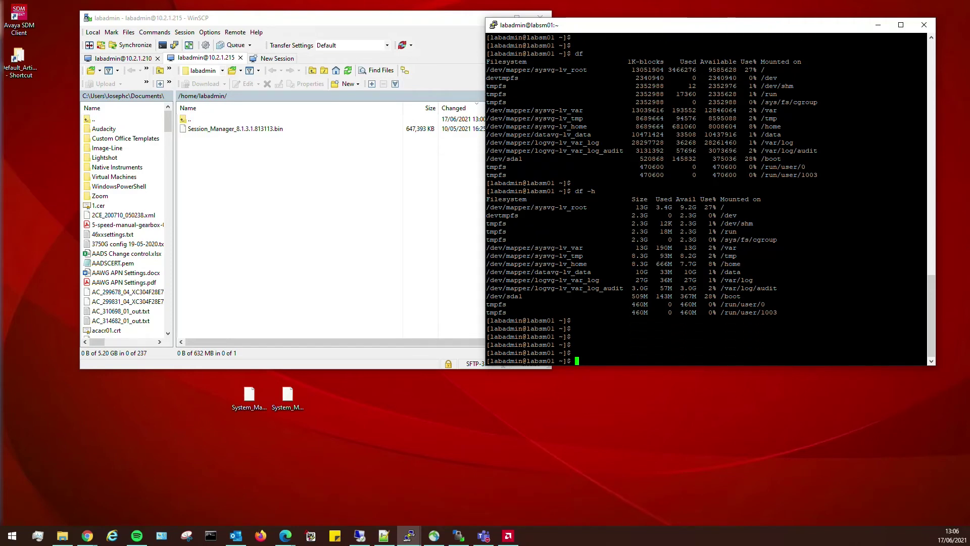
{"action": "key", "text": "Return"}
{"action": "key", "text": "Return"}
{"action": "key", "text": "Return"}
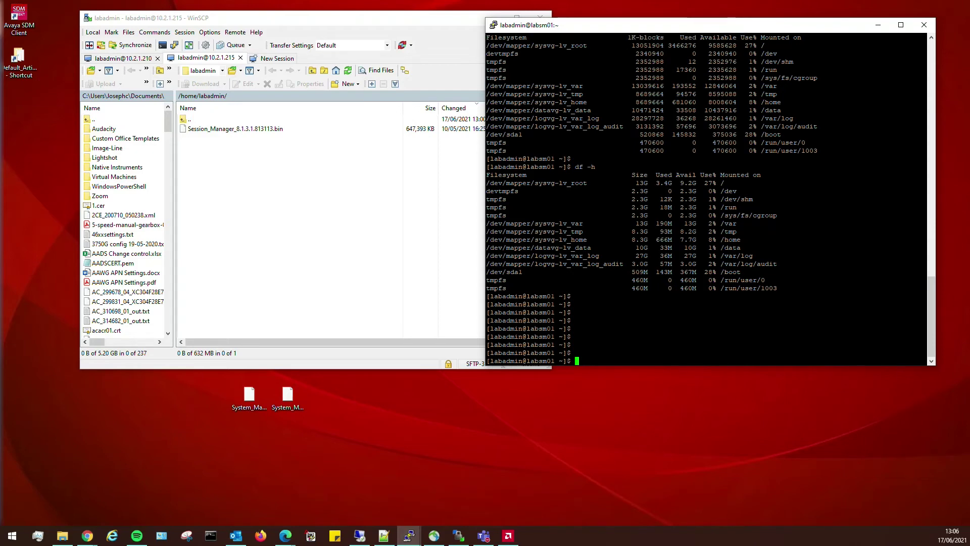
- Confirm the file with ls and enter patchSM Session_Manager_8.1.3.1.813113.bin
{"action": "type", "text": "ls"}
{"action": "key", "text": "Return"}
{"action": "key", "text": "Return"}
{"action": "key", "text": "Return"}
{"action": "key", "text": "Return"}
{"action": "key", "text": "Return"}
{"action": "key", "text": "Return"}
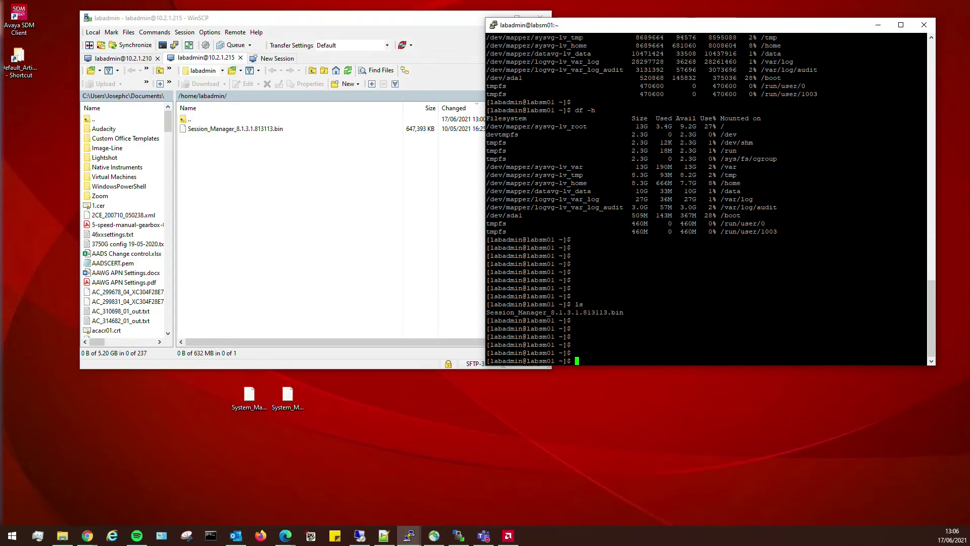
{"action": "type", "text": "p"}
{"action": "type", "text": "atchSM "}
{"action": "type", "text": "S"}
{"action": "key", "text": "Tab"}
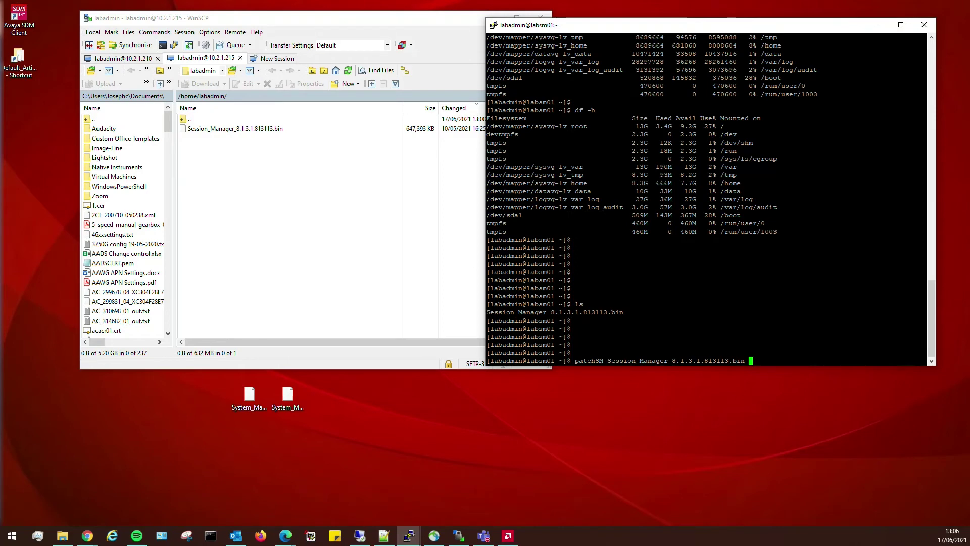
- Run patchSM, then page through the EULA with Space until the acceptance prompt
{"action": "key", "text": "Return"}
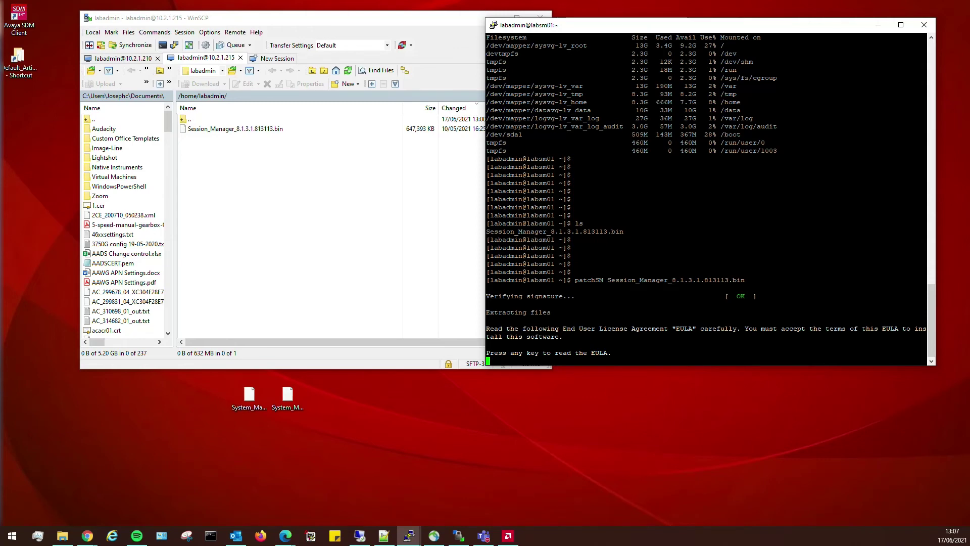
{"action": "key", "text": "Return"}
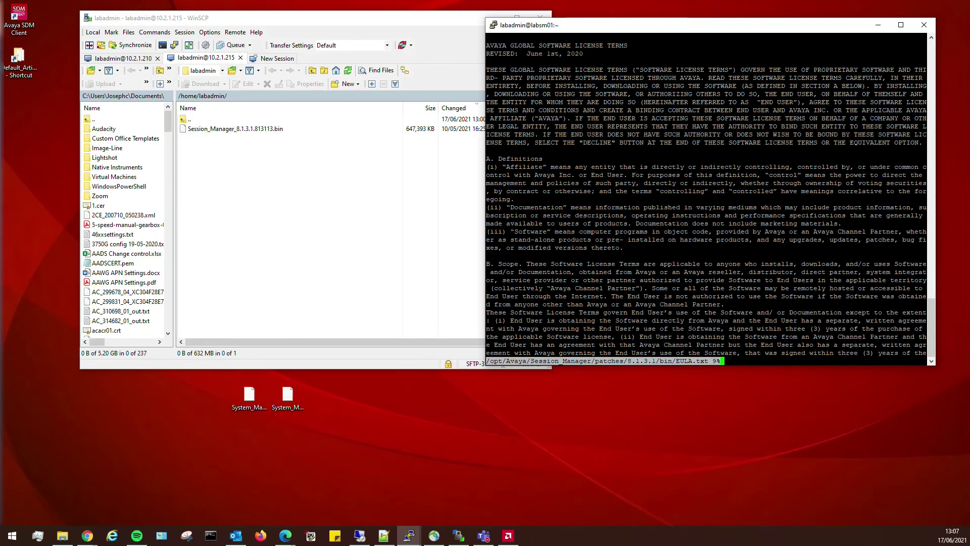
{"action": "key", "text": "space"}
{"action": "key", "text": "space"}
{"action": "key", "text": "space"}
{"action": "key", "text": "space"}
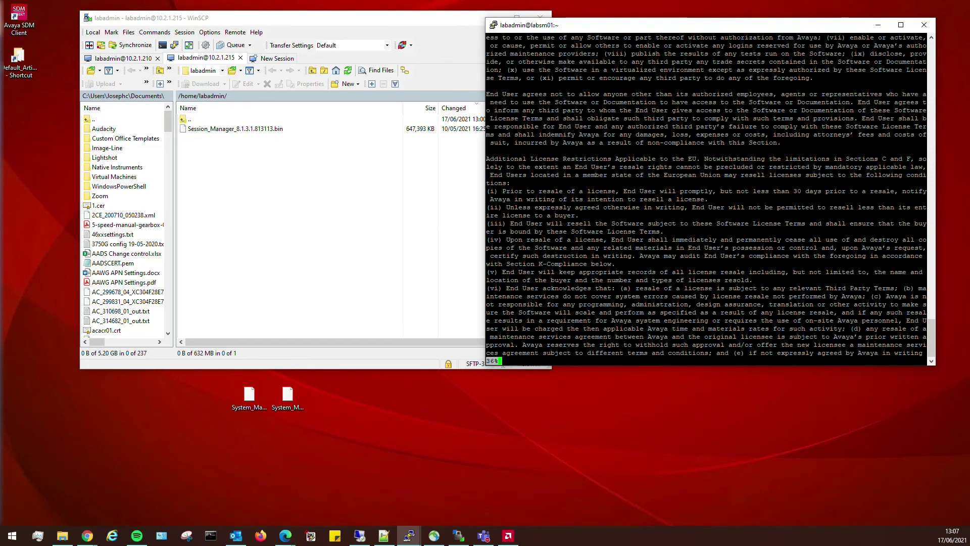
{"action": "key", "text": "space"}
{"action": "key", "text": "space"}
{"action": "key", "text": "space"}
{"action": "key", "text": "space"}
{"action": "key", "text": "space"}
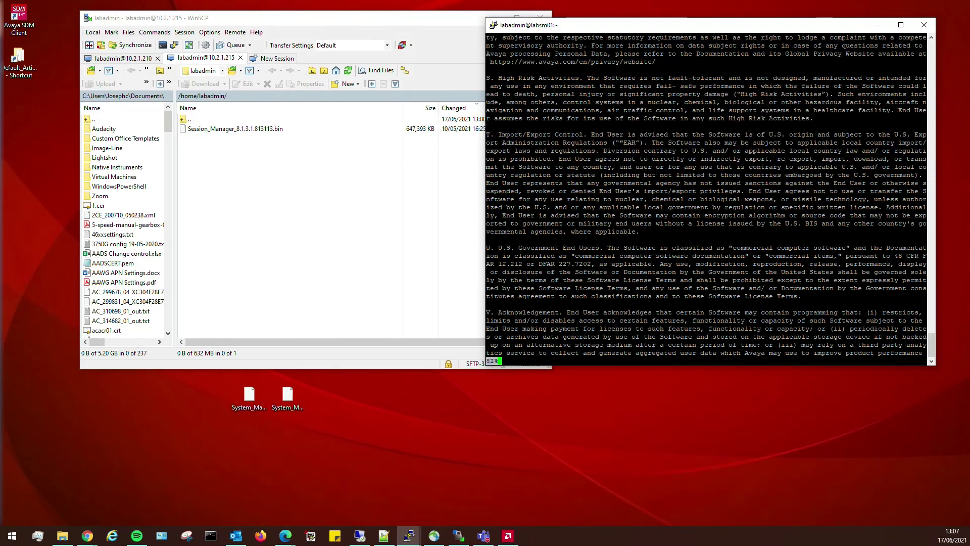
{"action": "key", "text": "space"}
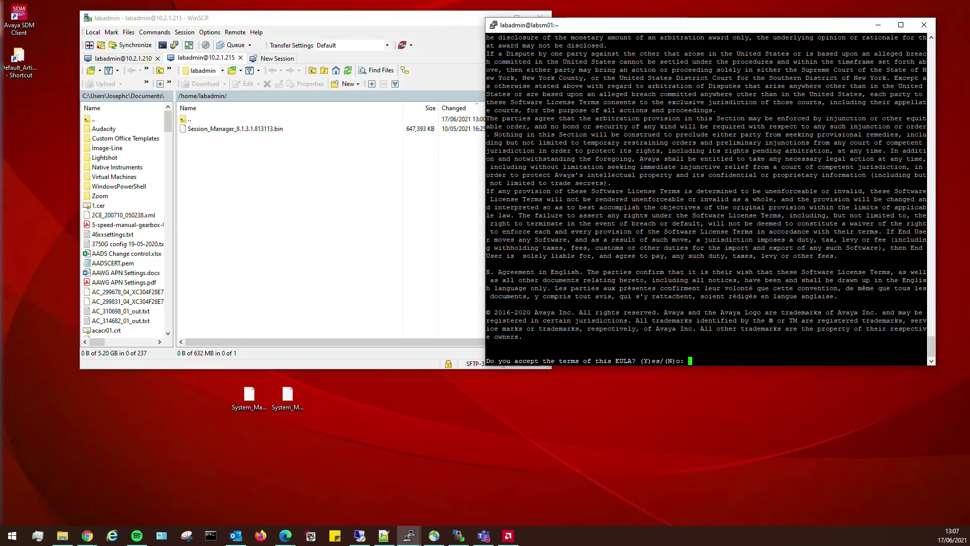
- Answer y to accept the EULA and y to continue despite the reboot warning
{"action": "type", "text": "y"}
{"action": "key", "text": "Return"}
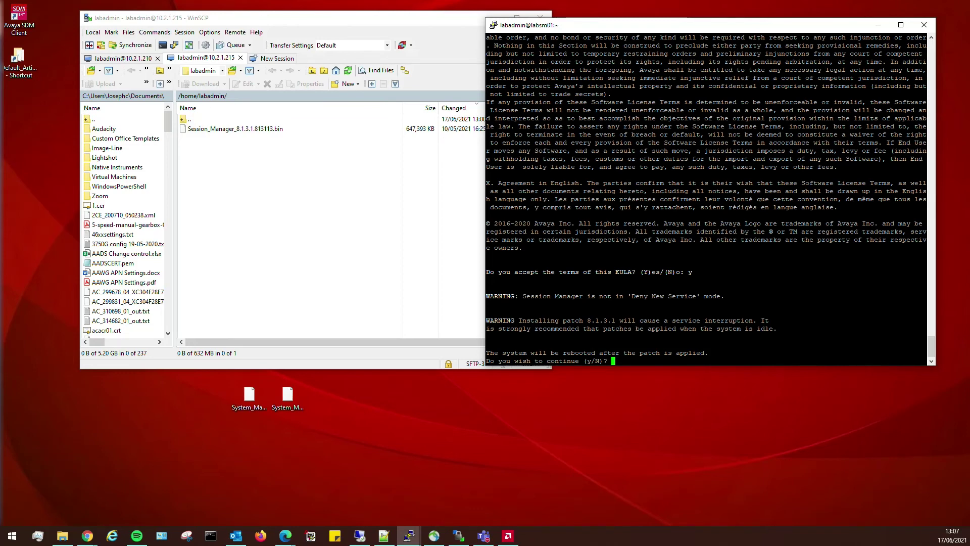
{"action": "type", "text": "y"}
{"action": "key", "text": "Return"}
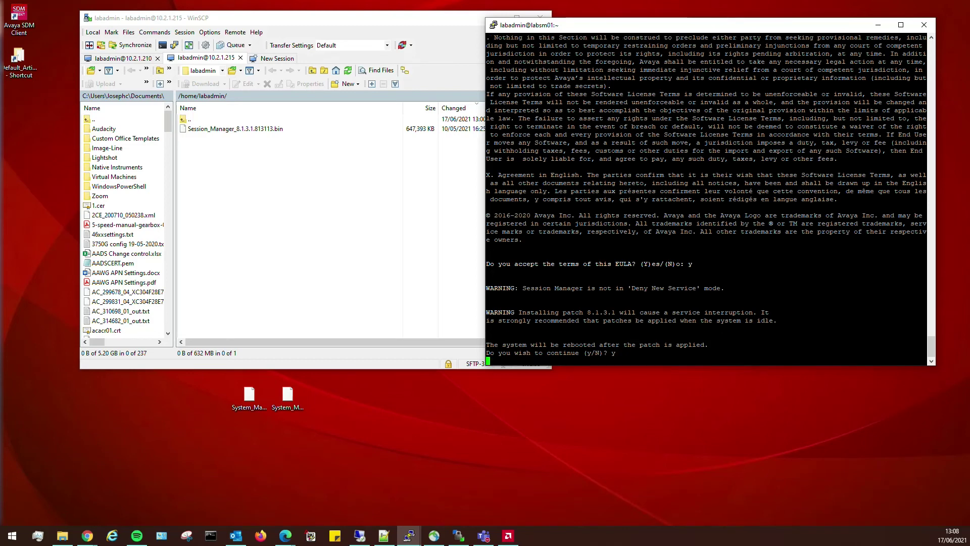